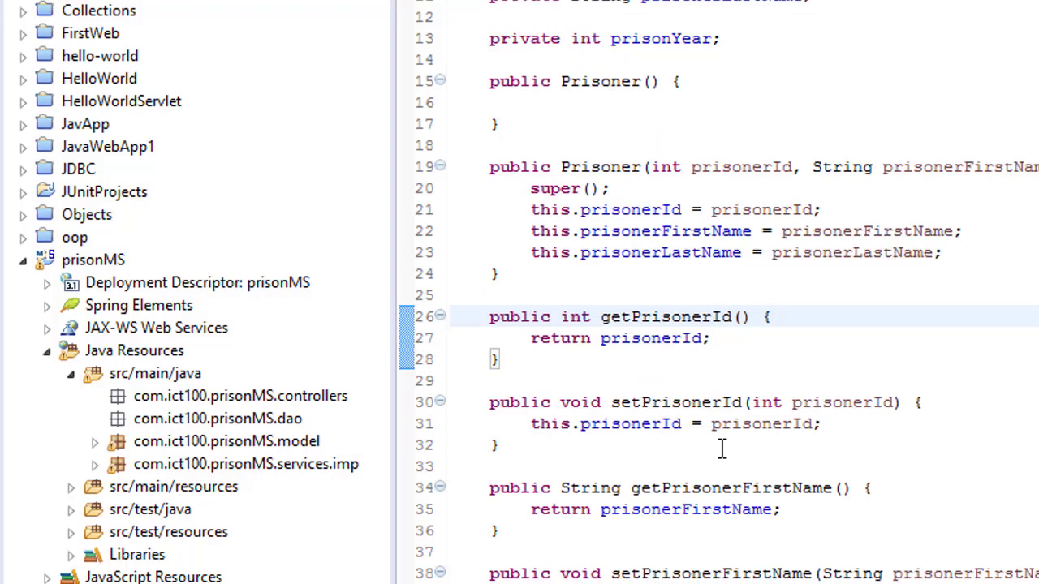
{"action": "scroll", "coordinate": [722, 446], "scroll_direction": "up", "scroll_amount": 3}
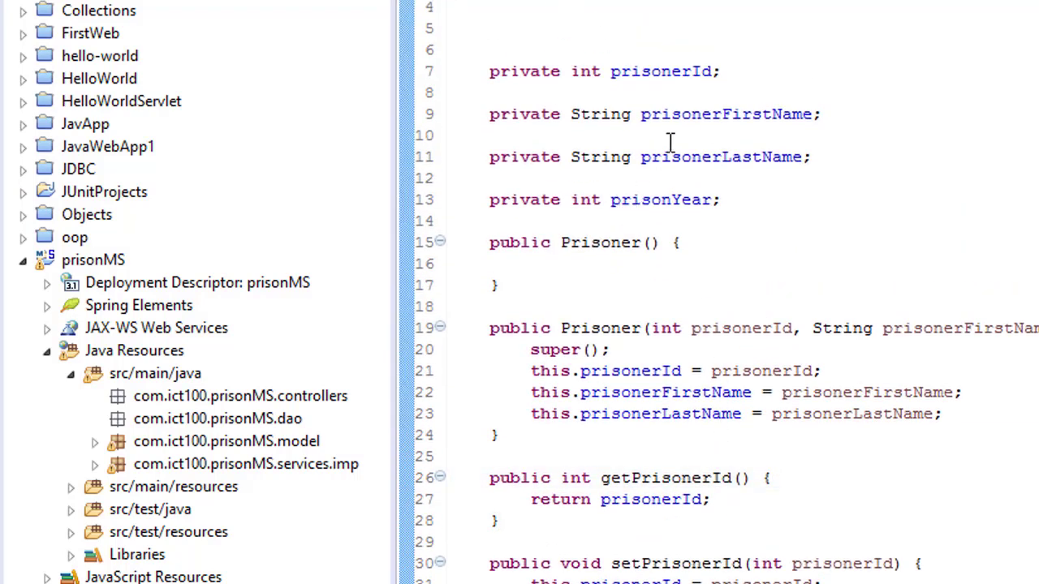
- Review the Prisoner fields and constructor, then place the caret after the package declaration
{"action": "left_click_drag", "start_coordinate": [490, 69], "coordinate": [752, 260]}
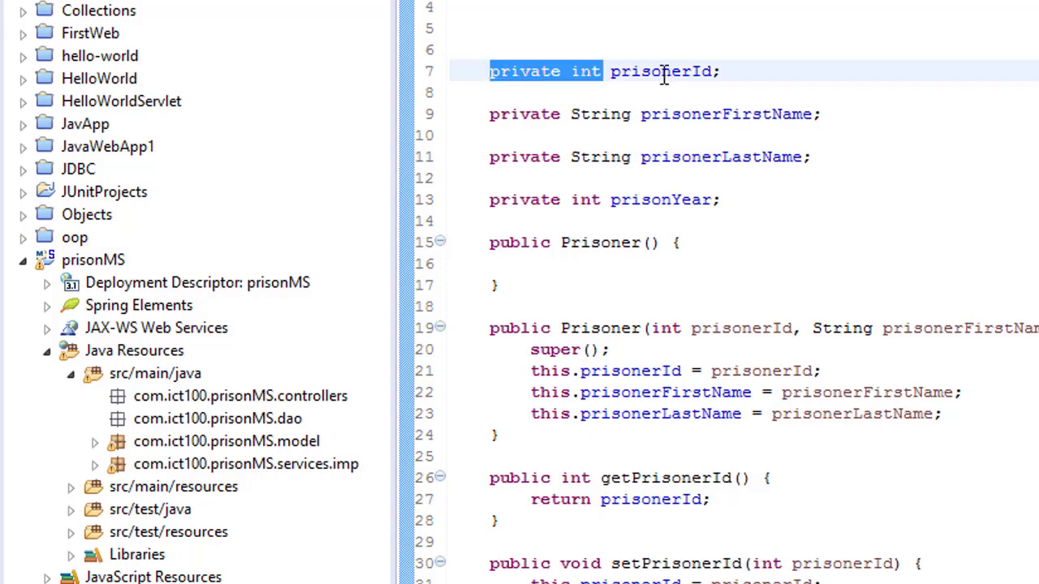
{"action": "left_click", "coordinate": [691, 52]}
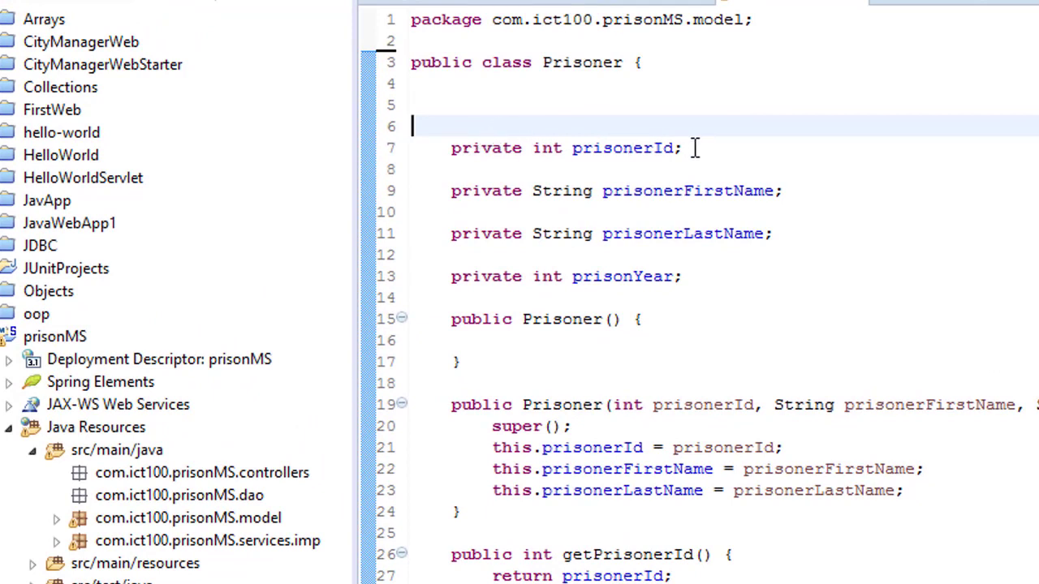
{"action": "left_click", "coordinate": [428, 45]}
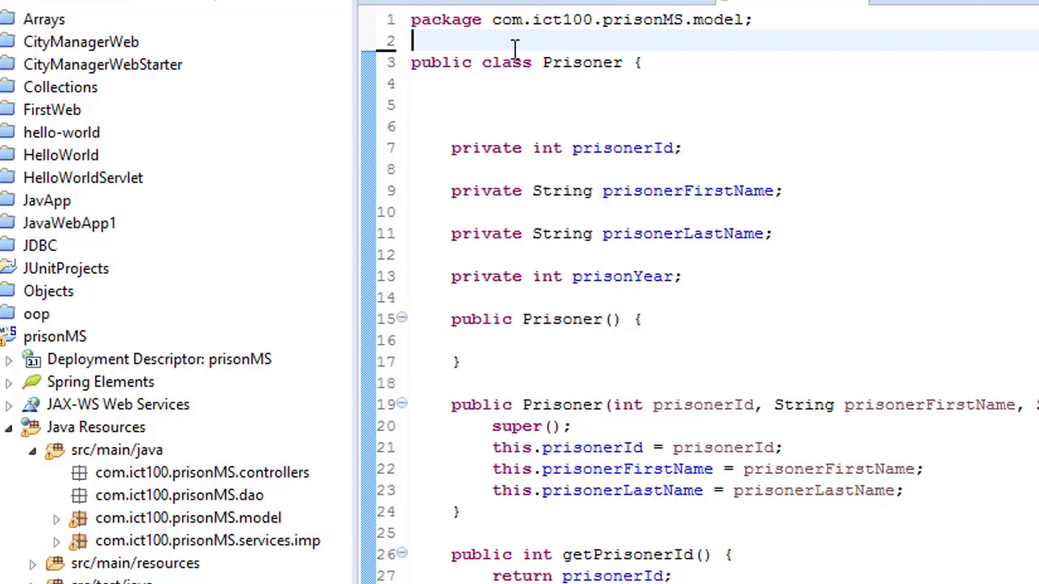
{"action": "key", "text": "Return"}
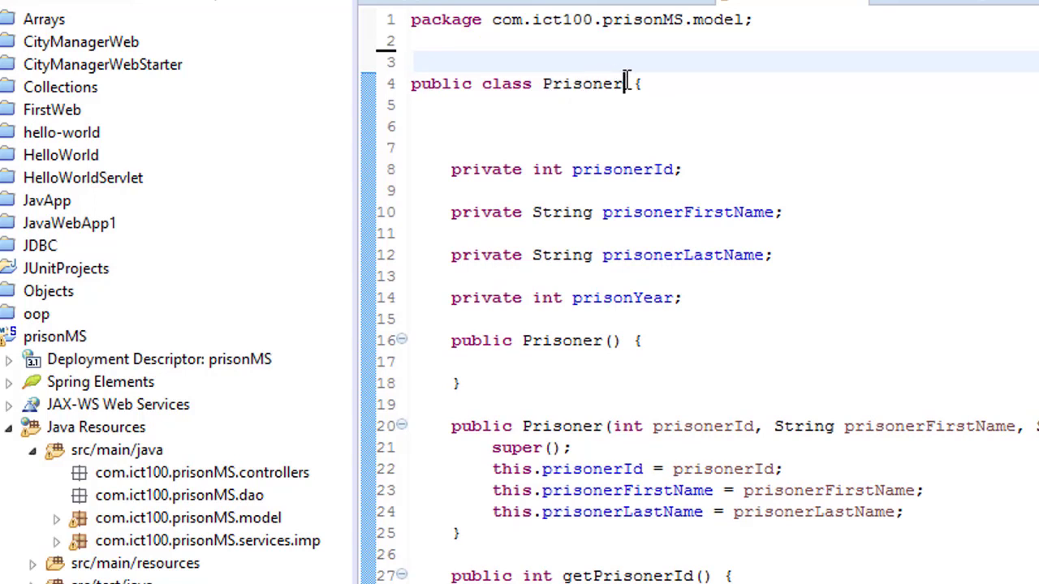
{"action": "left_click_drag", "start_coordinate": [623, 83], "coordinate": [536, 84]}
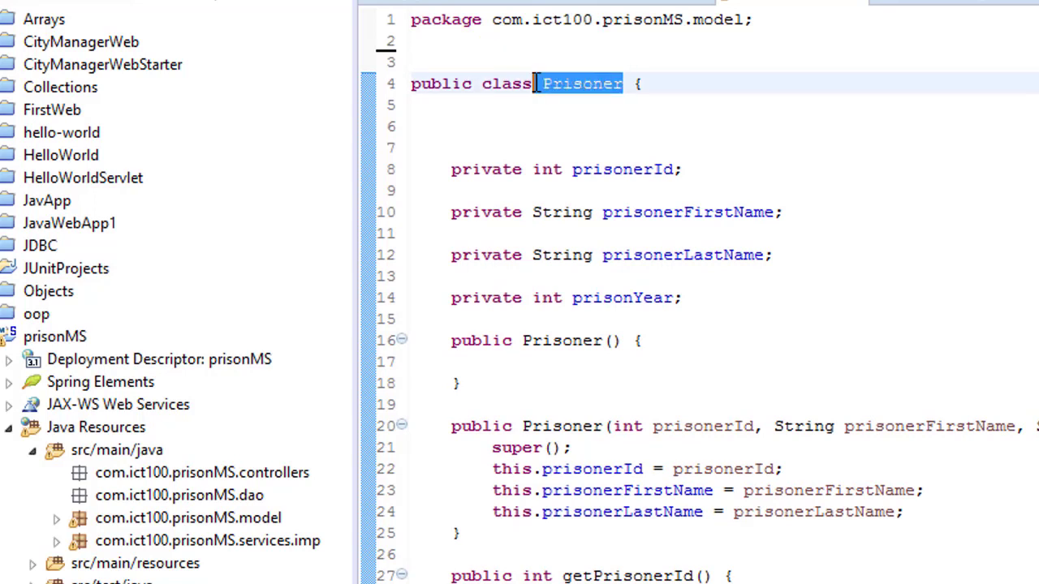
{"action": "left_click", "coordinate": [418, 61]}
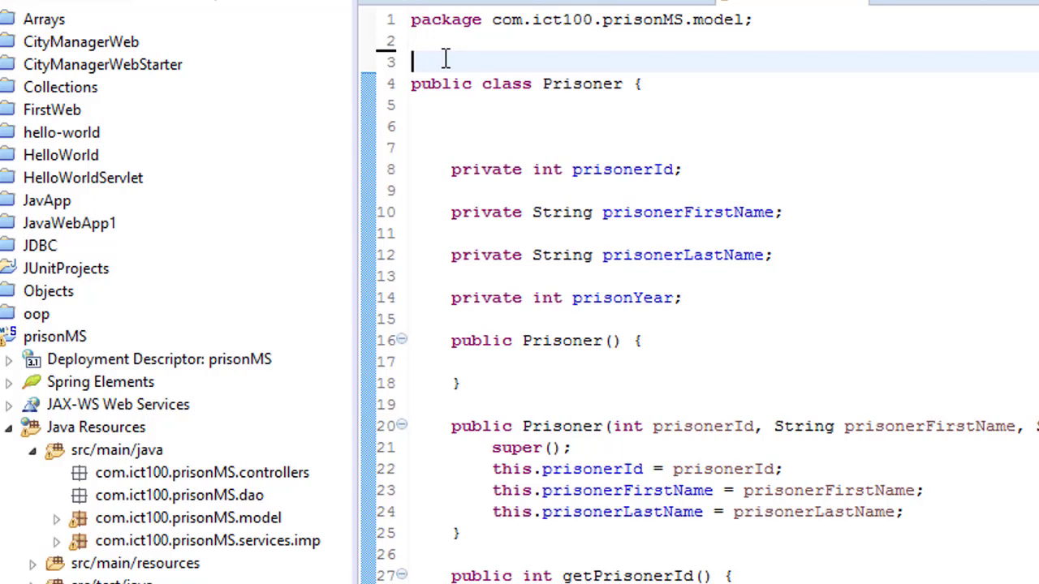
{"action": "type", "text": "@"}
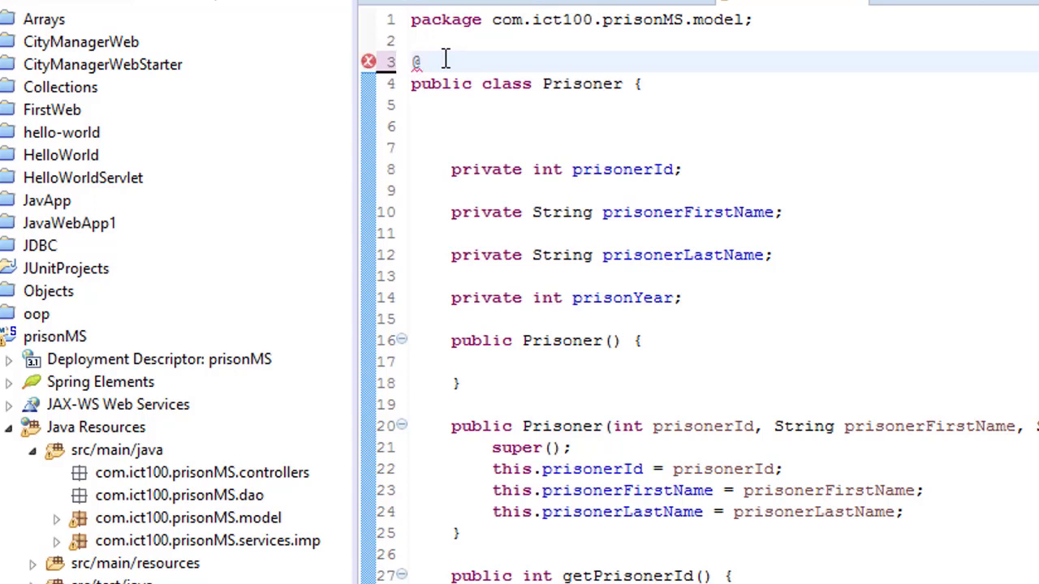
{"action": "type", "text": "Entit"}
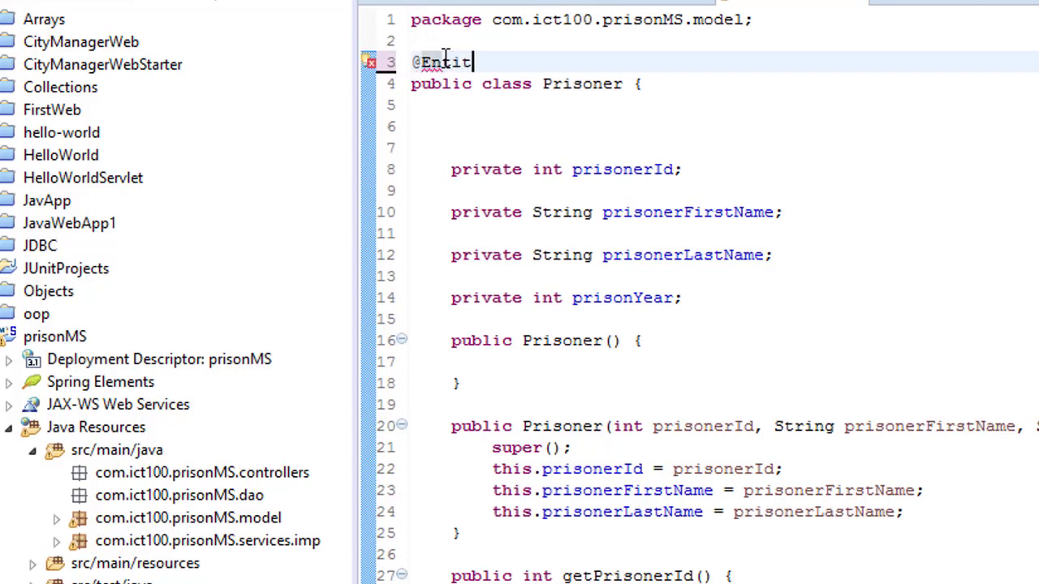
{"action": "type", "text": "y"}
{"action": "double_click", "coordinate": [451, 62]}
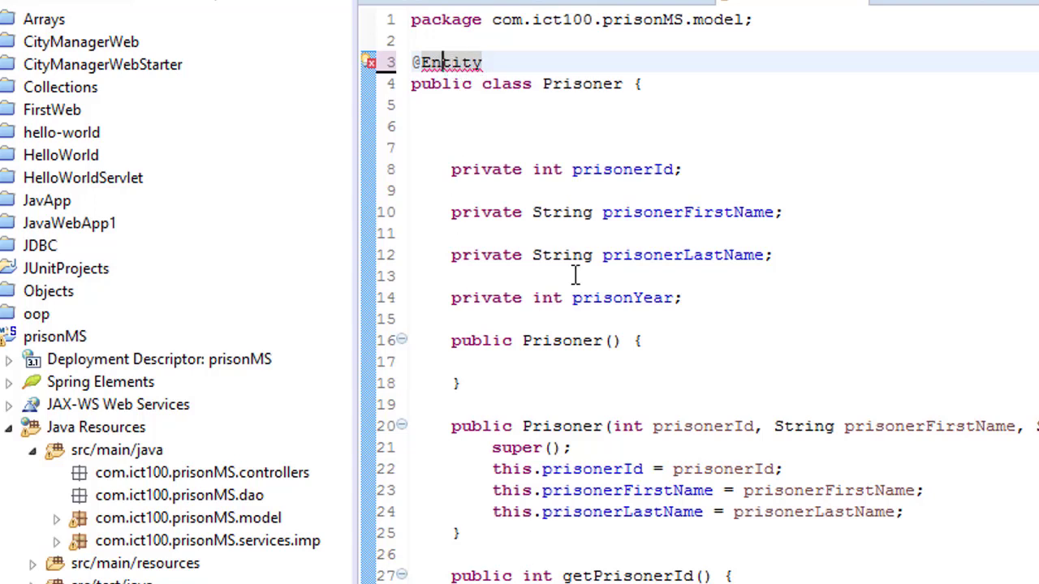
{"action": "mouse_move", "coordinate": [448, 62]}
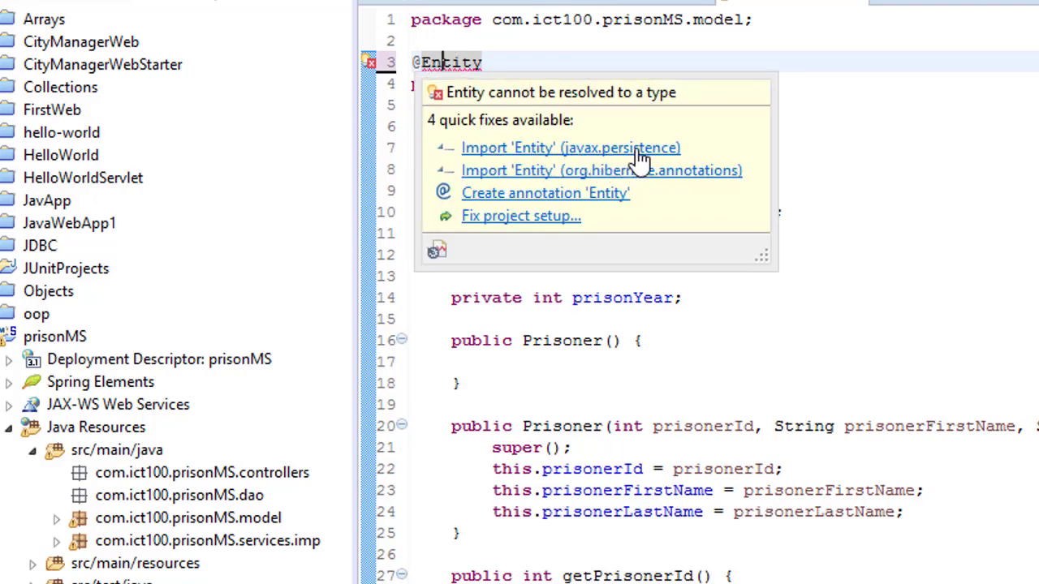
{"action": "key", "text": "ctrl+shift+o"}
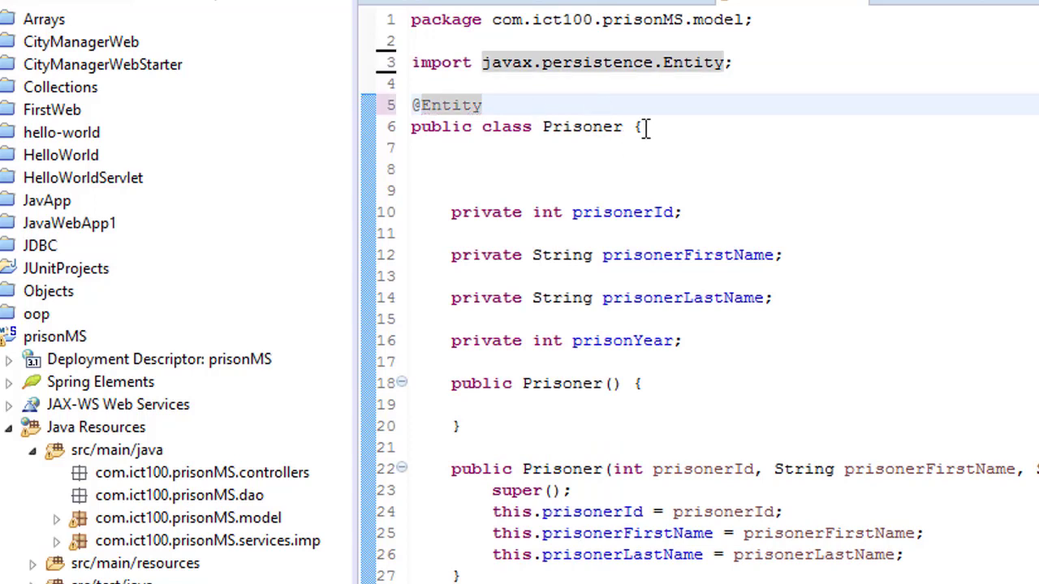
{"action": "left_click_drag", "start_coordinate": [658, 134], "coordinate": [413, 105]}
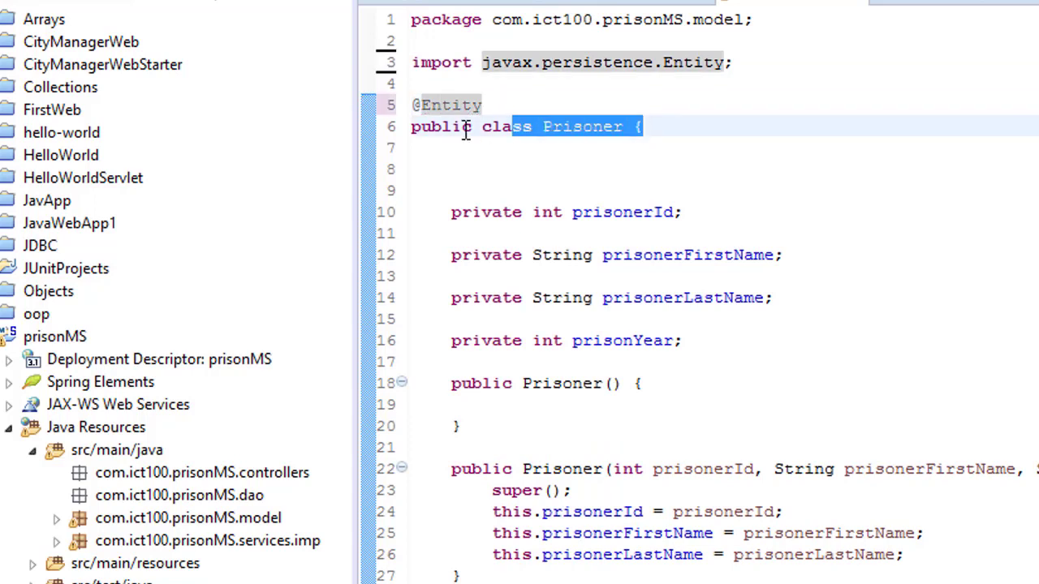
{"action": "left_click", "coordinate": [560, 113]}
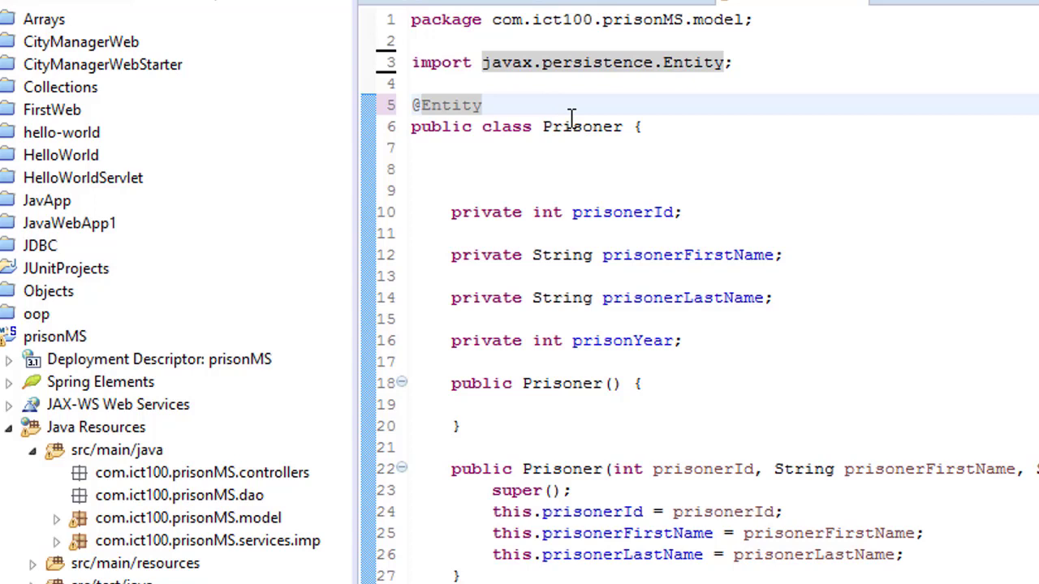
{"action": "left_click", "coordinate": [479, 191]}
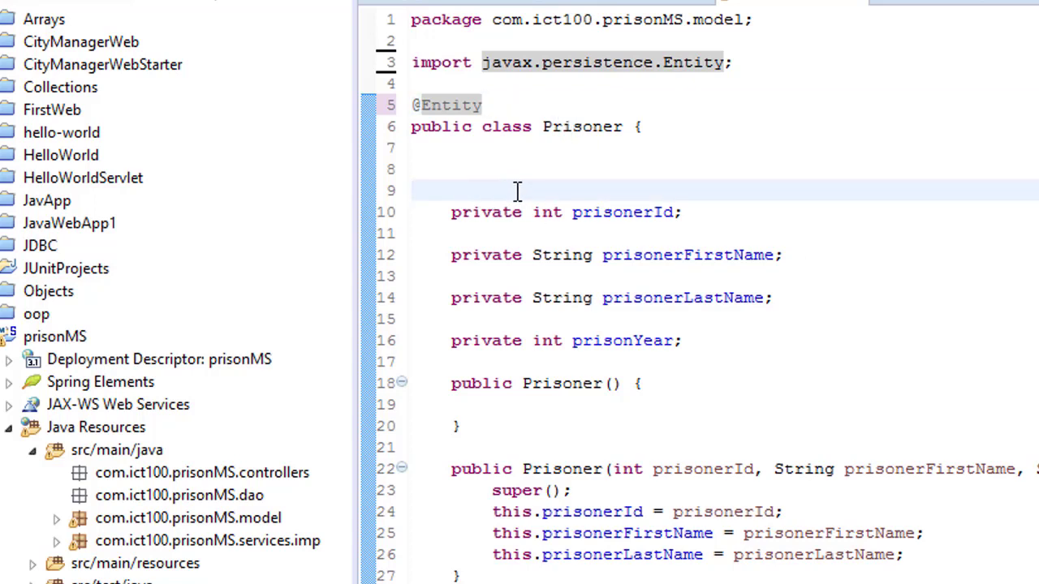
{"action": "type", "text": "@"}
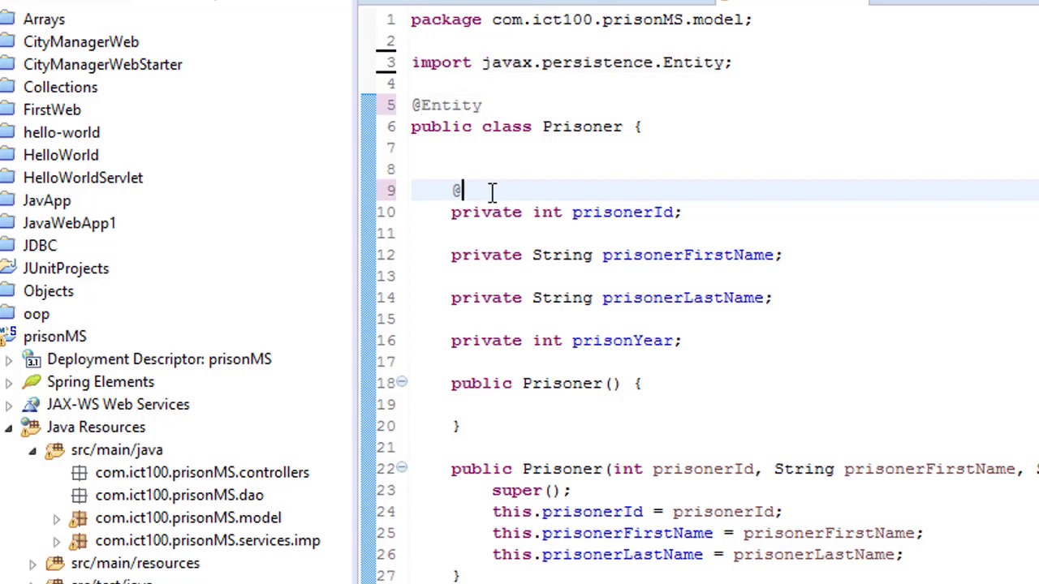
{"action": "type", "text": "Id"}
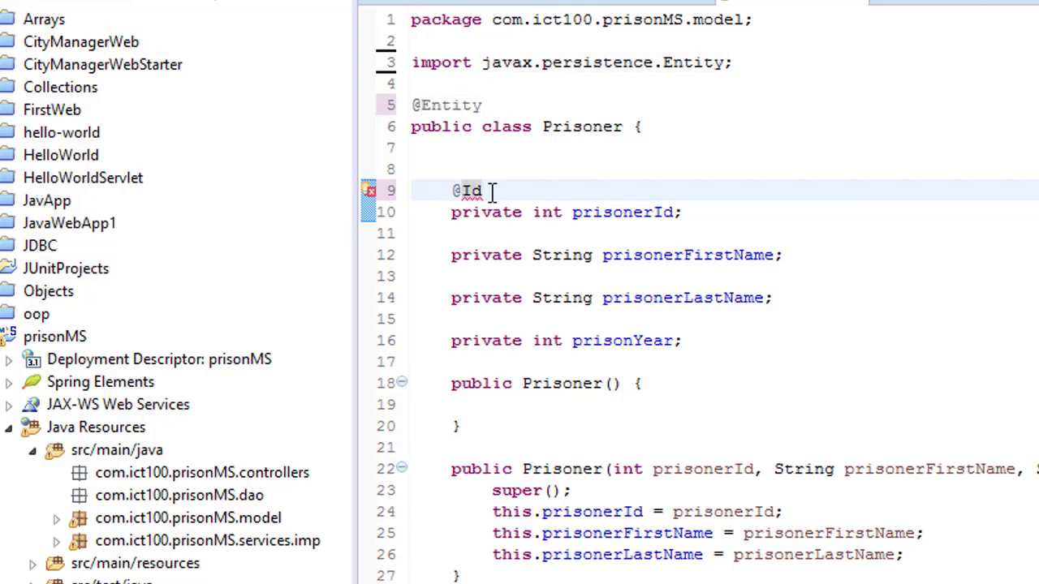
{"action": "key", "text": "Return"}
{"action": "type", "text": "@"}
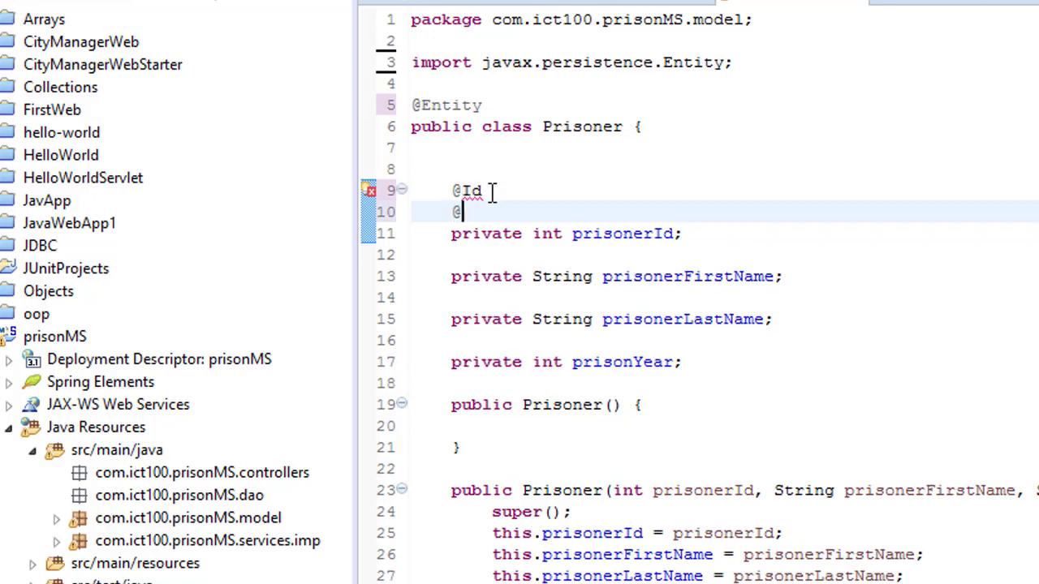
{"action": "type", "text": "Col"}
{"action": "type", "text": "umn"}
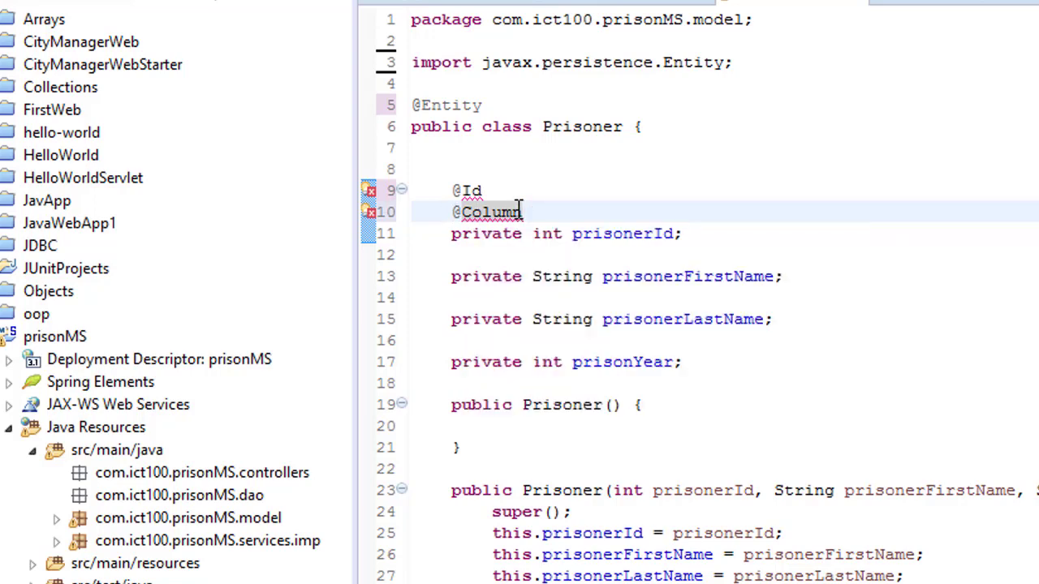
{"action": "key", "text": "ctrl+shift+o"}
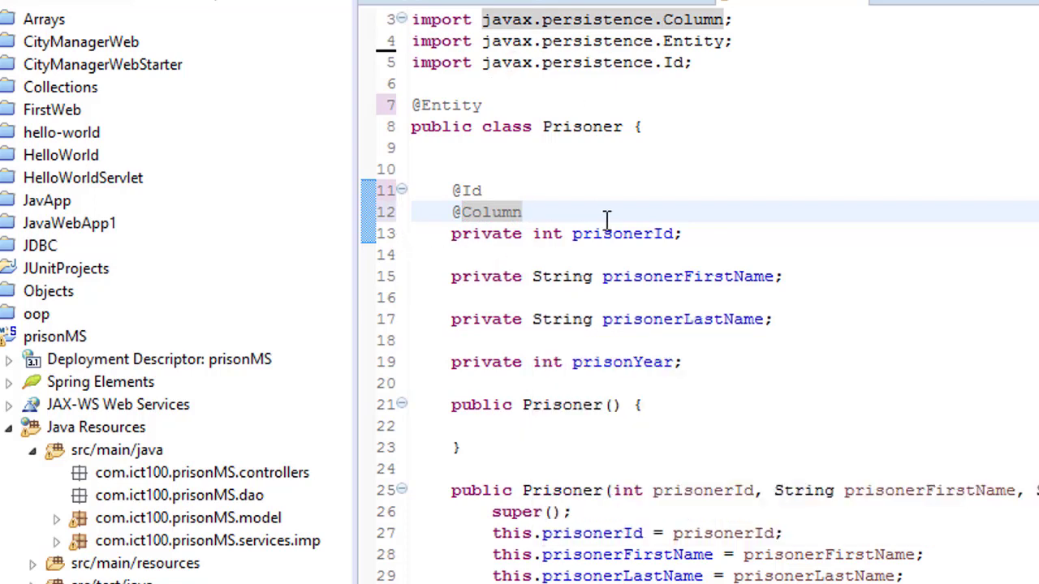
{"action": "left_click_drag", "start_coordinate": [684, 233], "coordinate": [452, 233]}
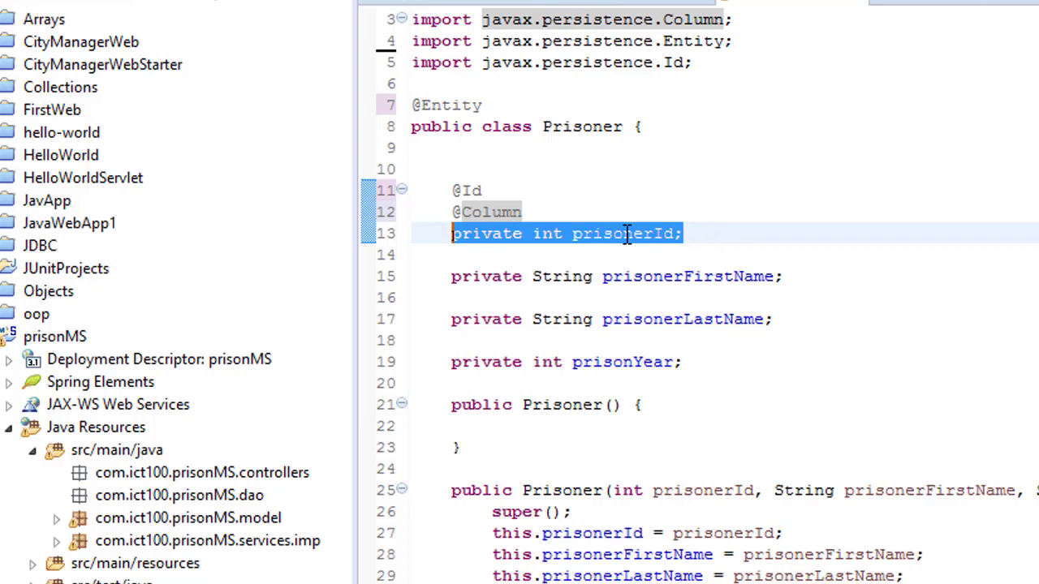
{"action": "left_click", "coordinate": [536, 212]}
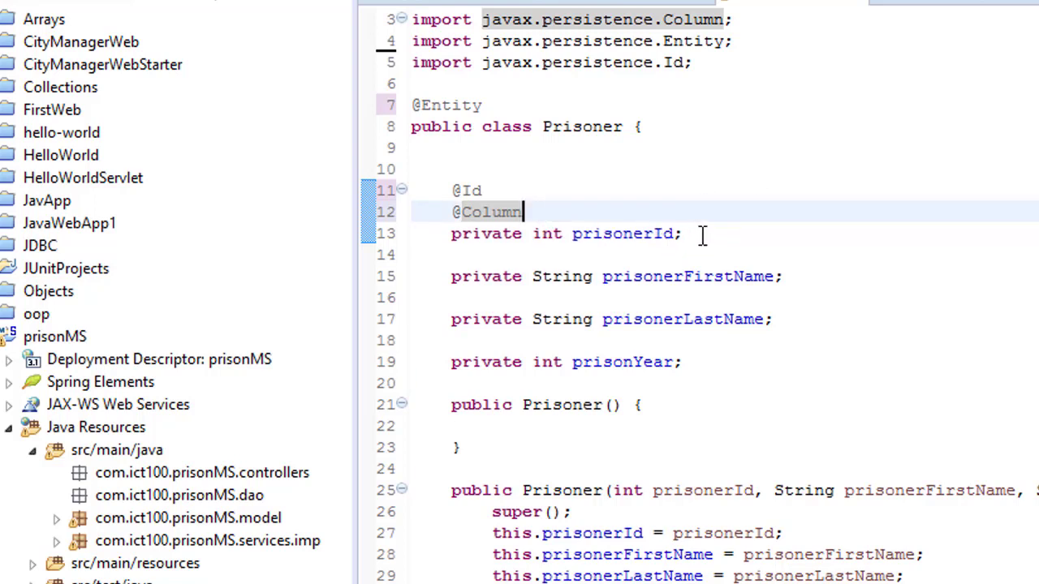
{"action": "left_click_drag", "start_coordinate": [686, 233], "coordinate": [451, 237]}
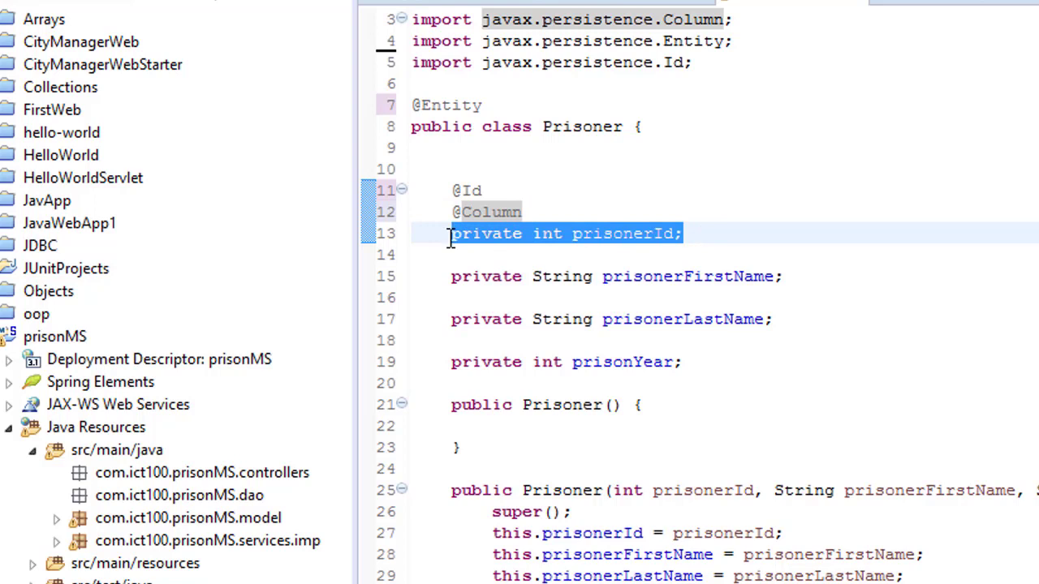
{"action": "left_click", "coordinate": [550, 213]}
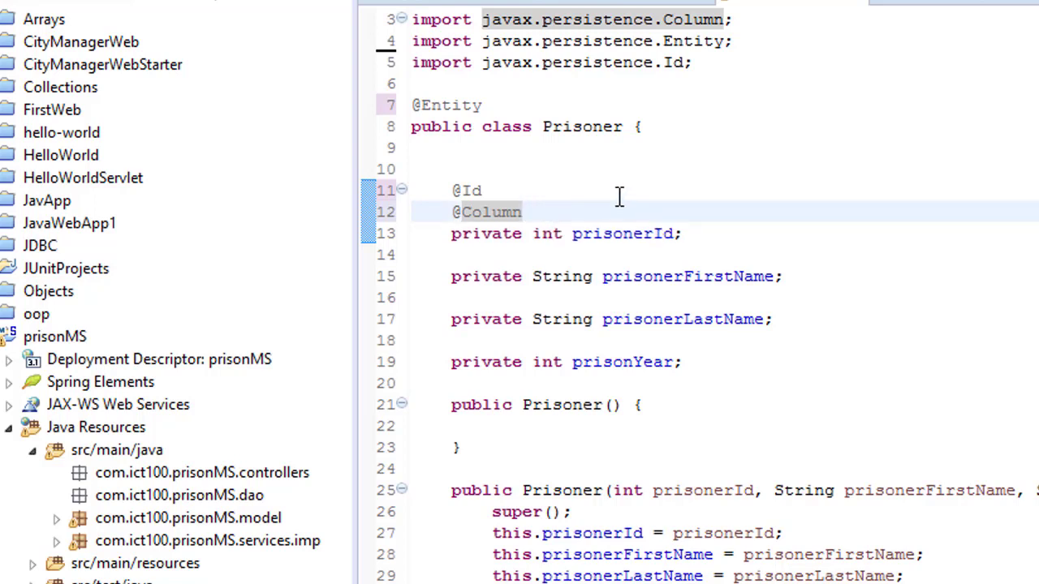
{"action": "key", "text": "Return"}
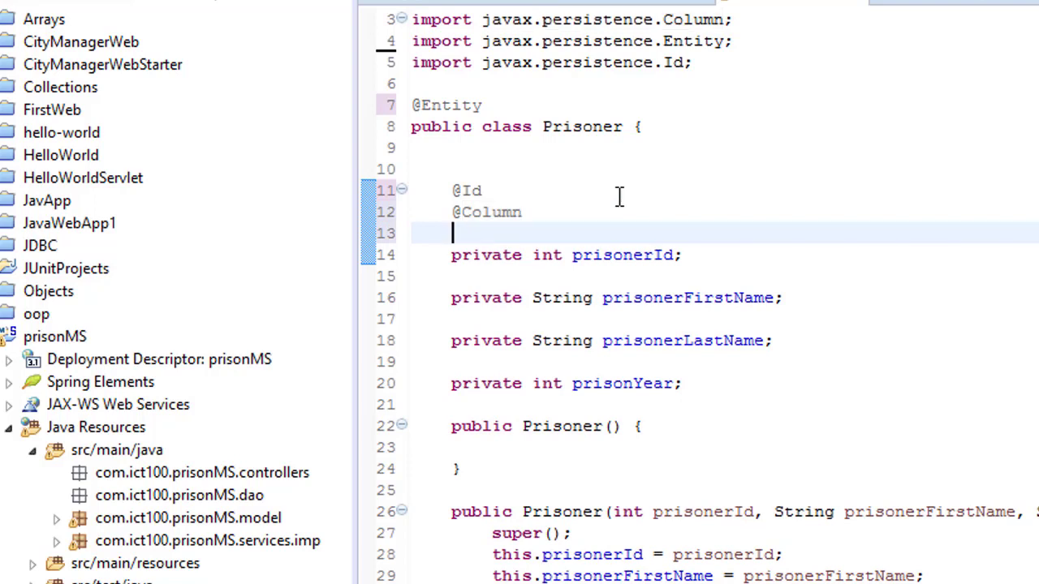
{"action": "type", "text": "@"}
{"action": "type", "text": "Genera"}
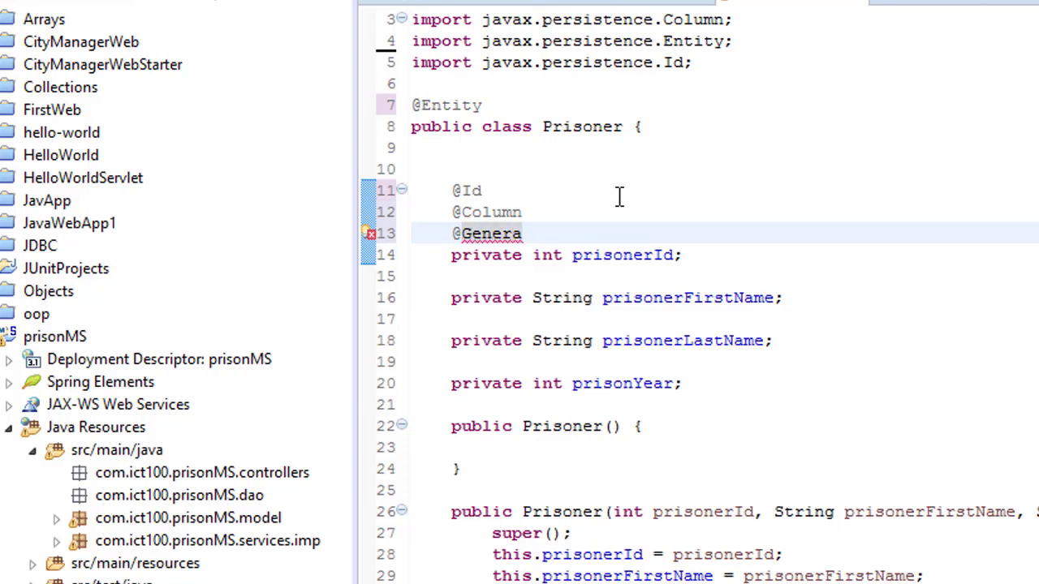
{"action": "type", "text": "ted"}
{"action": "type", "text": "Value"}
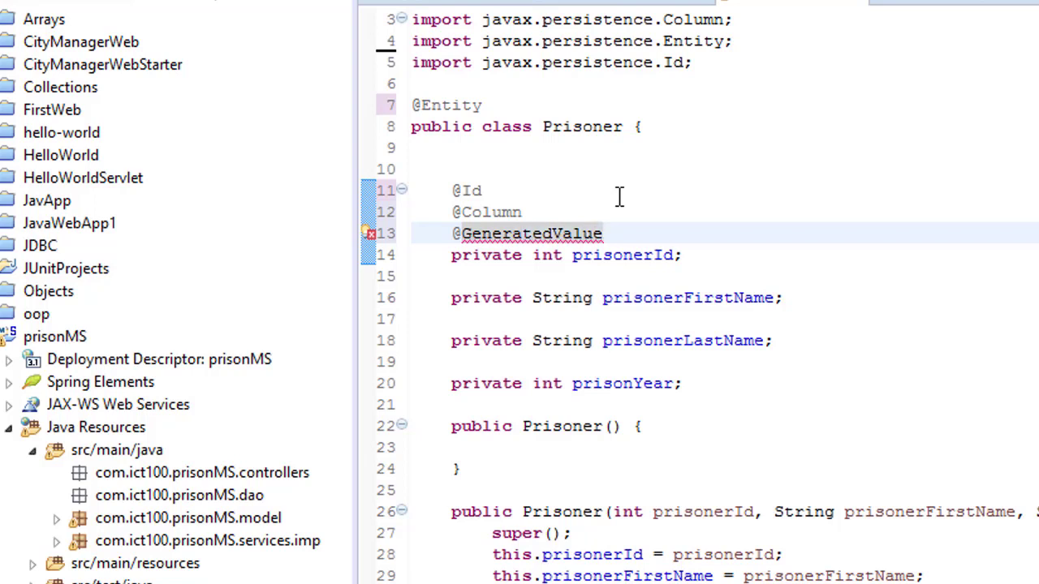
{"action": "type", "text": "("}
{"action": "type", "text": "S"}
{"action": "key", "text": "BackSpace"}
{"action": "type", "text": "stra"}
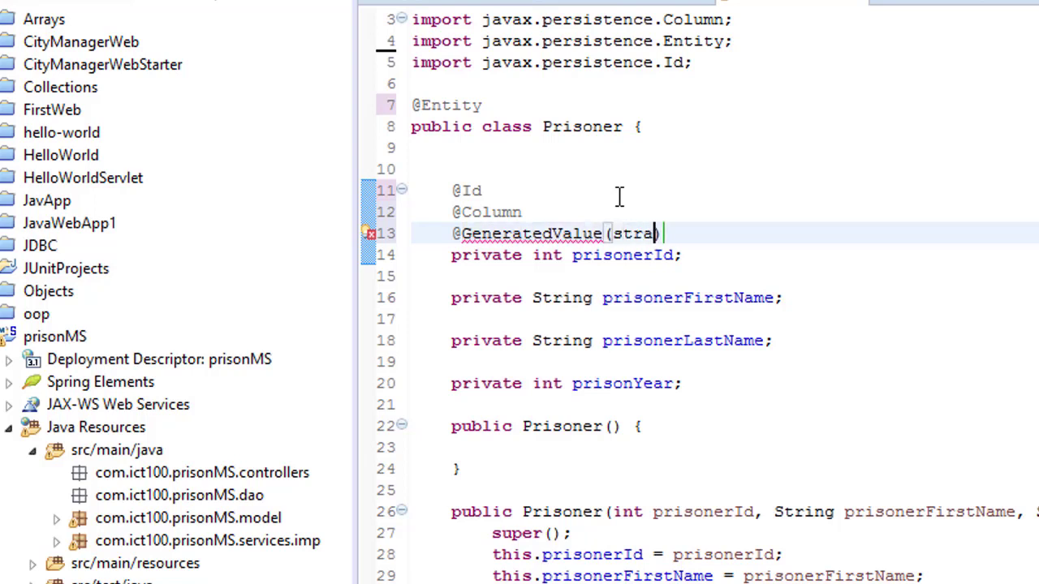
{"action": "type", "text": "tegy"}
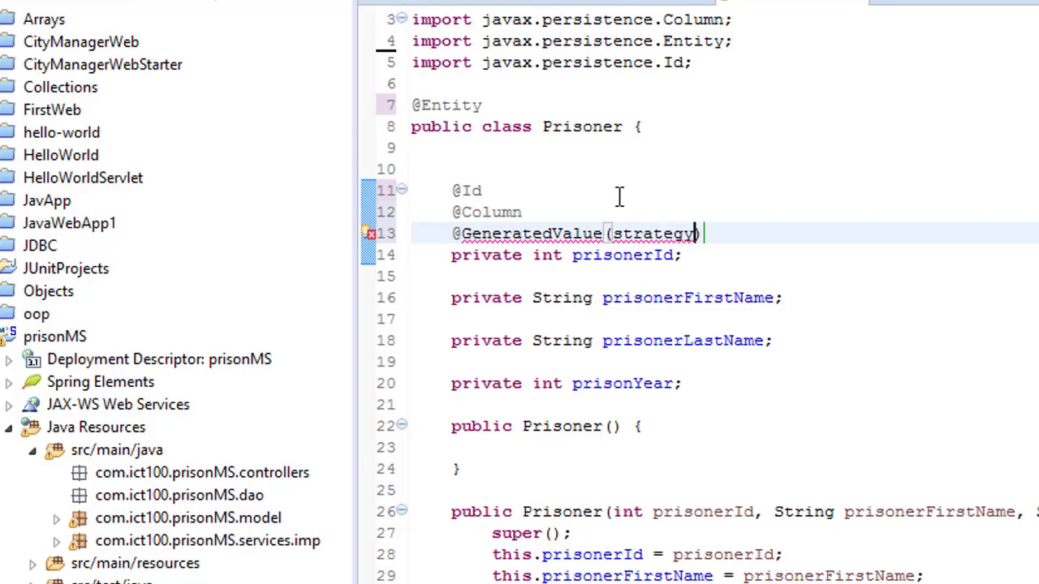
{"action": "type", "text": "=G"}
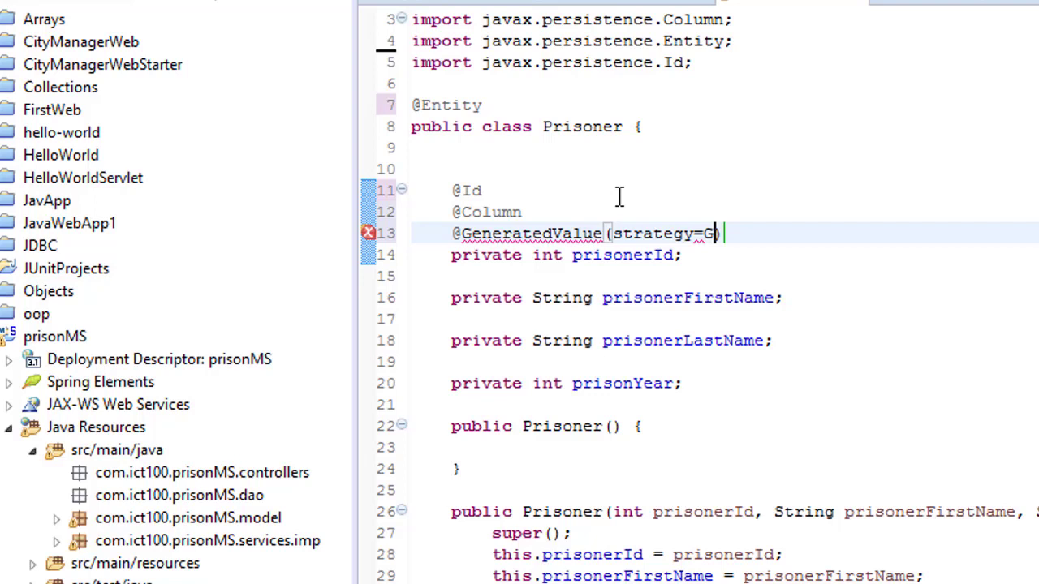
{"action": "type", "text": "eration"}
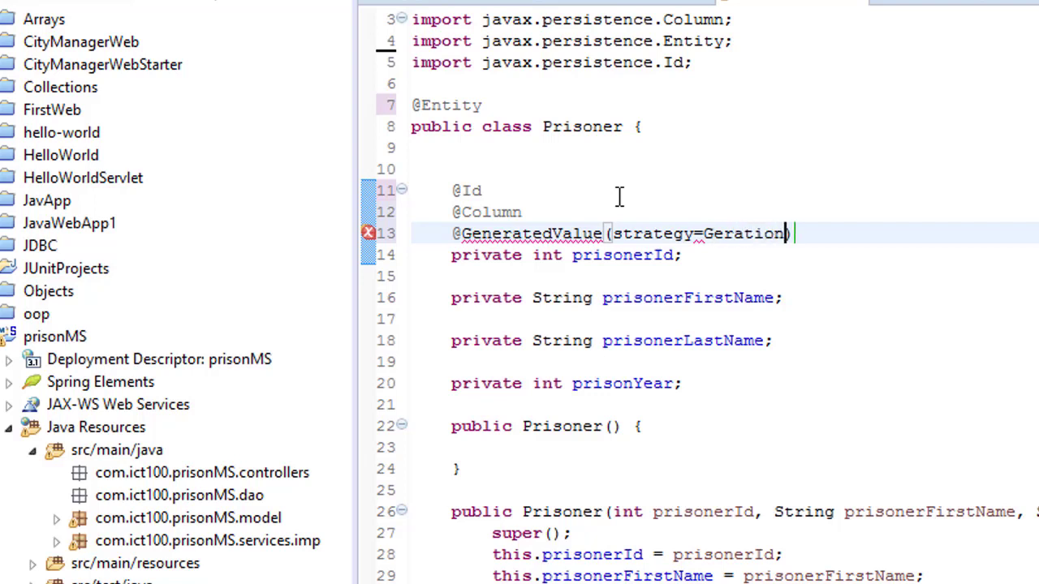
{"action": "type", "text": "Type"}
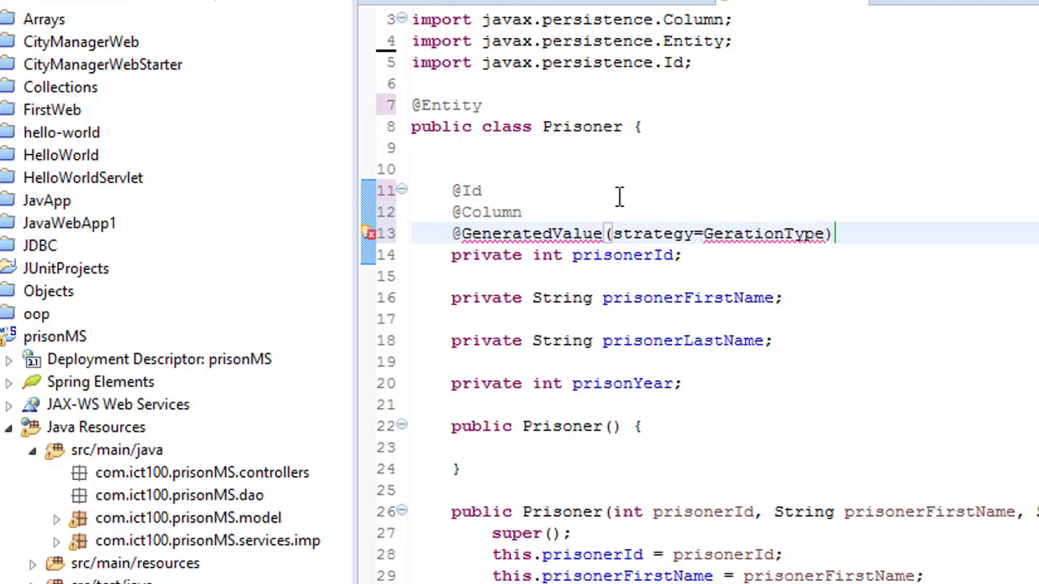
{"action": "type", "text": "."}
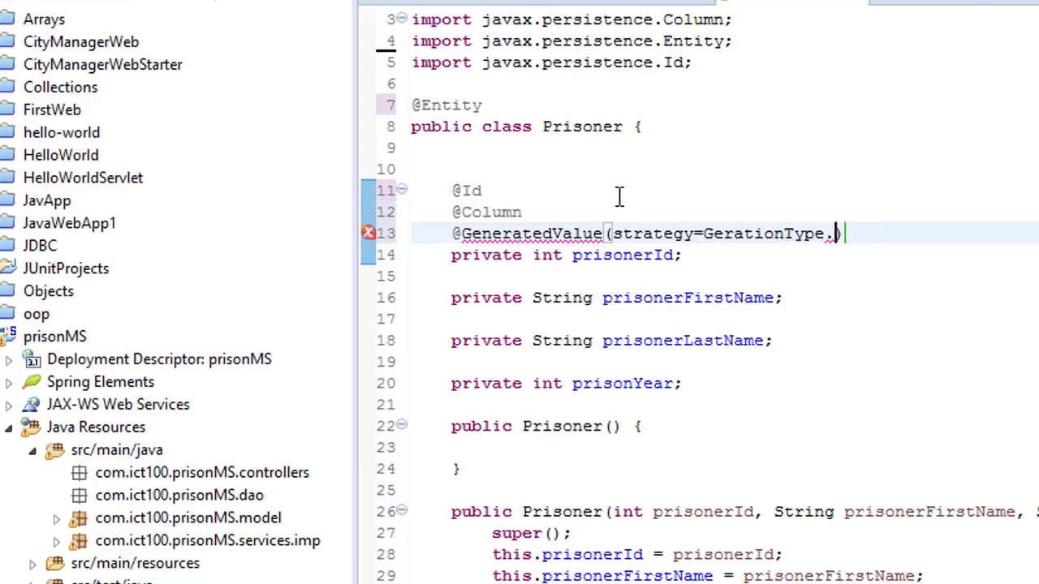
{"action": "key", "text": "Left"}
{"action": "type", "text": "AU"}
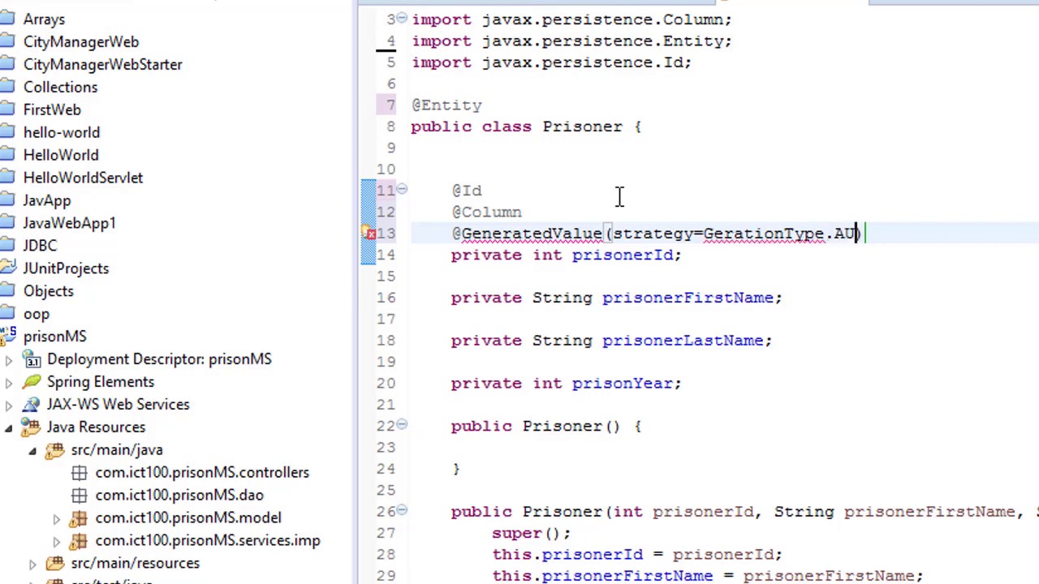
{"action": "type", "text": "TO"}
{"action": "mouse_move", "coordinate": [763, 234]}
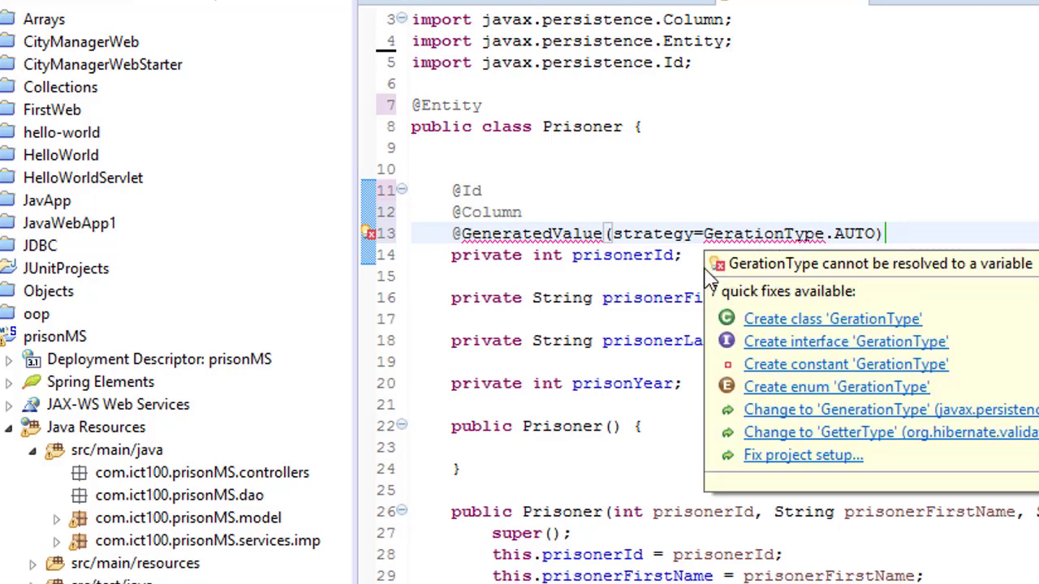
{"action": "left_click", "coordinate": [723, 234]}
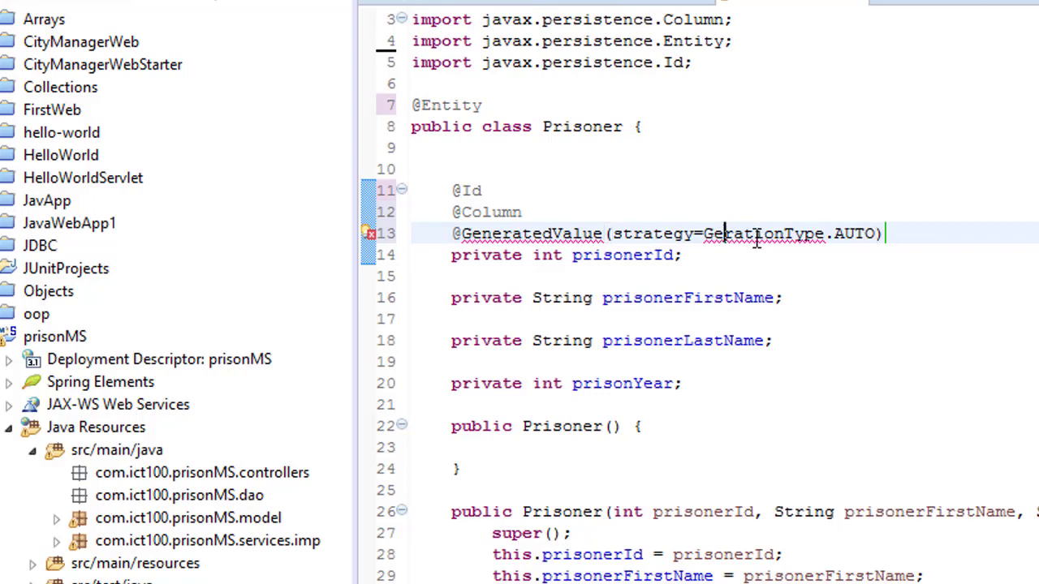
{"action": "type", "text": "ne"}
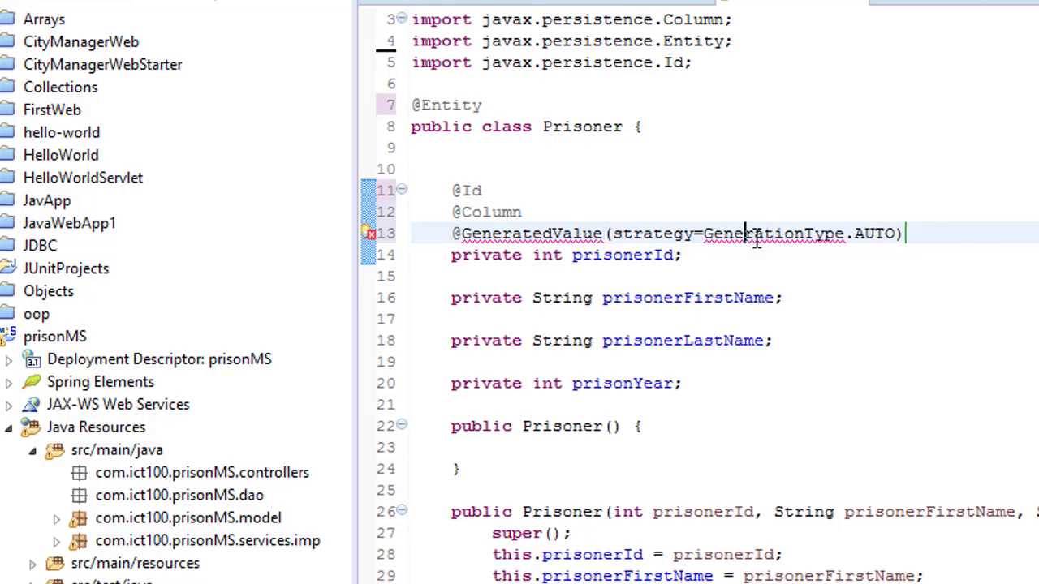
{"action": "mouse_move", "coordinate": [775, 234]}
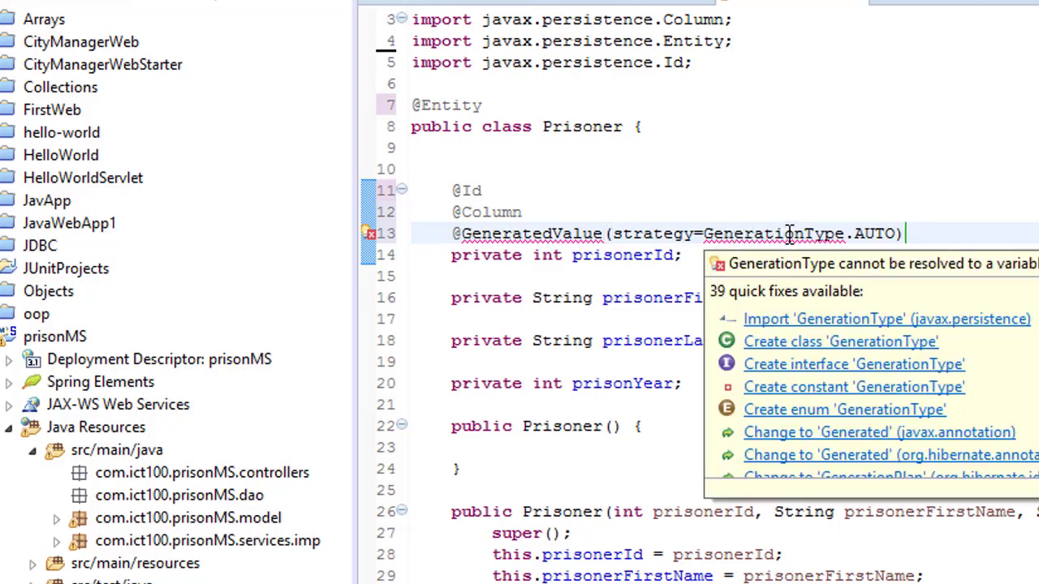
{"action": "left_click", "coordinate": [852, 319]}
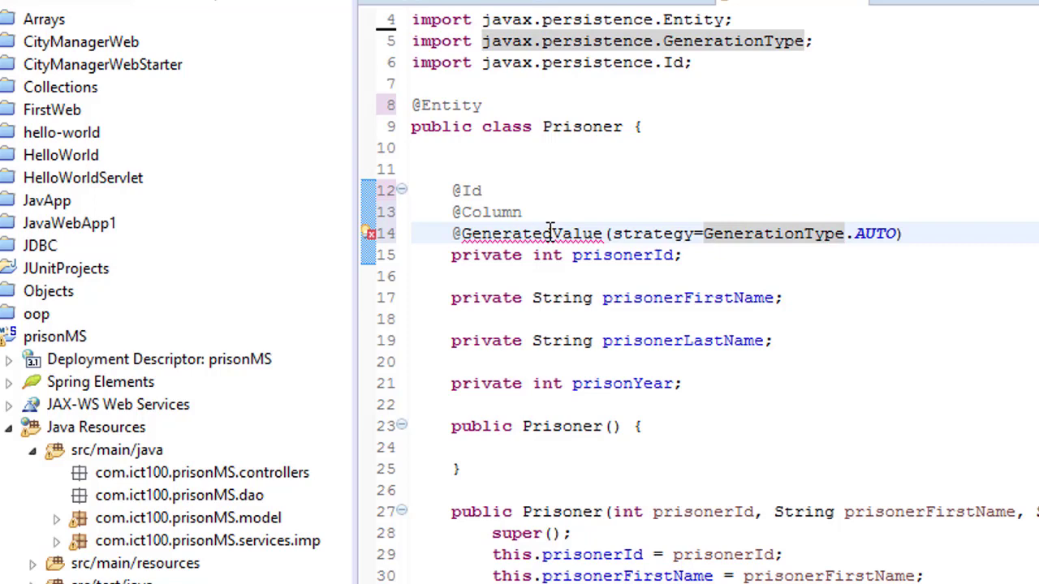
{"action": "mouse_move", "coordinate": [531, 234]}
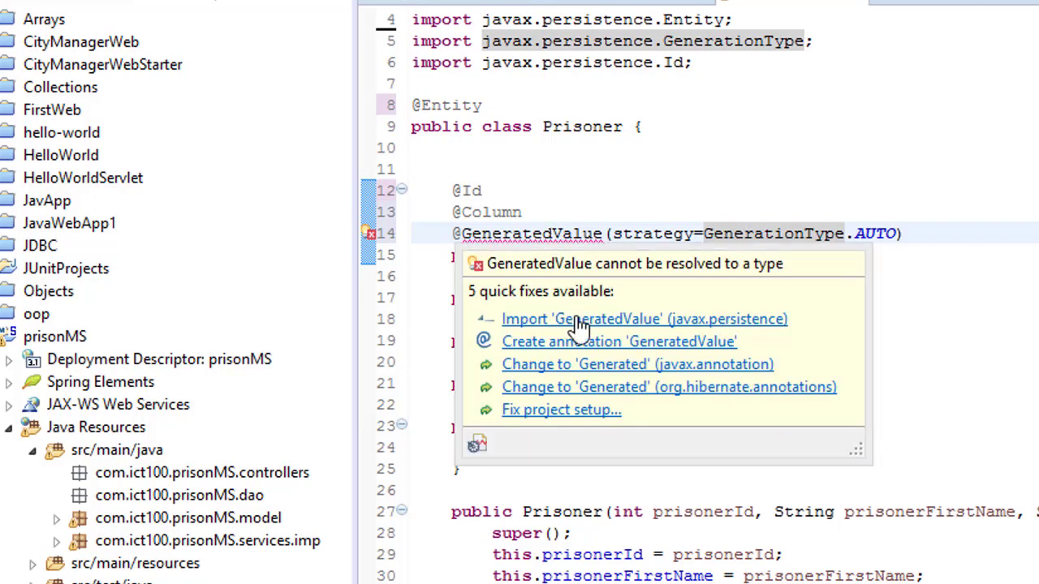
{"action": "left_click", "coordinate": [578, 319]}
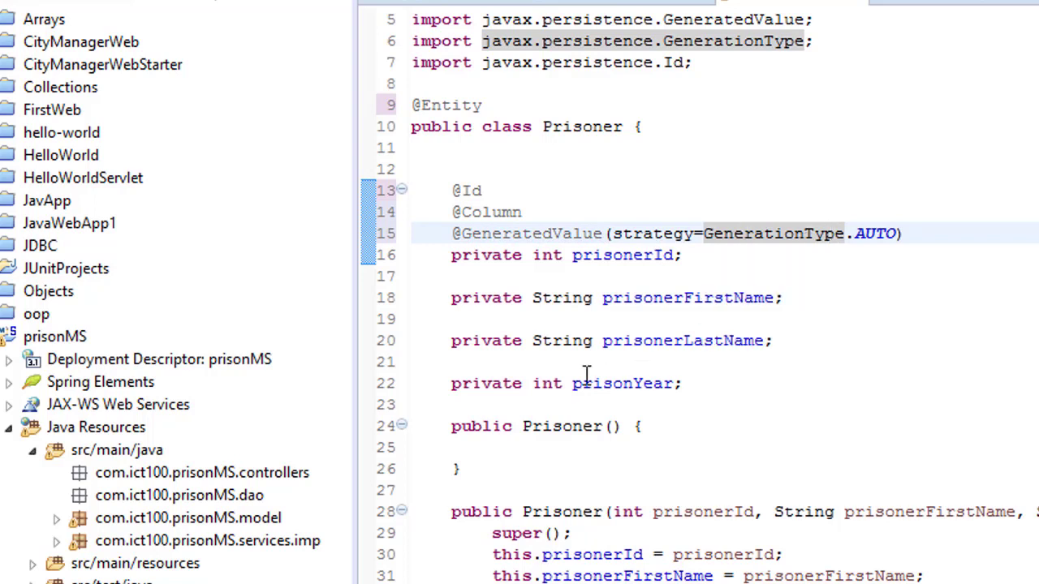
{"action": "left_click", "coordinate": [484, 278]}
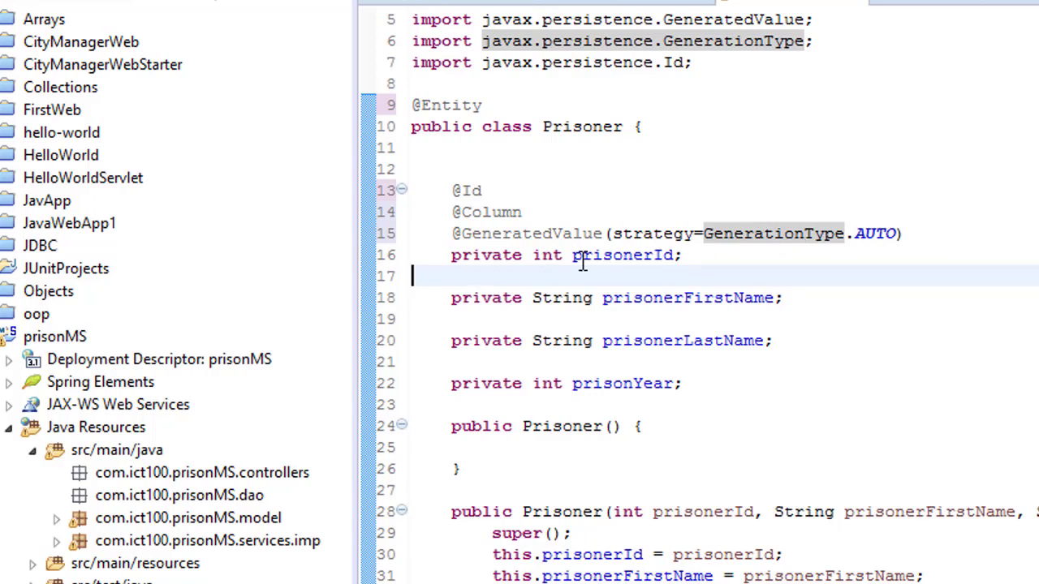
{"action": "mouse_move", "coordinate": [622, 255]}
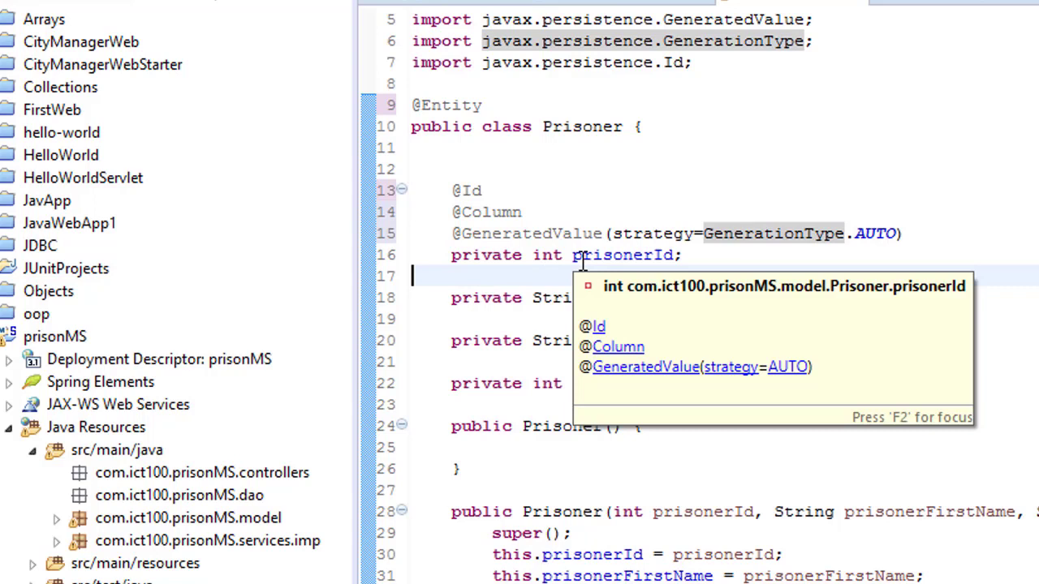
{"action": "key", "text": "Tab"}
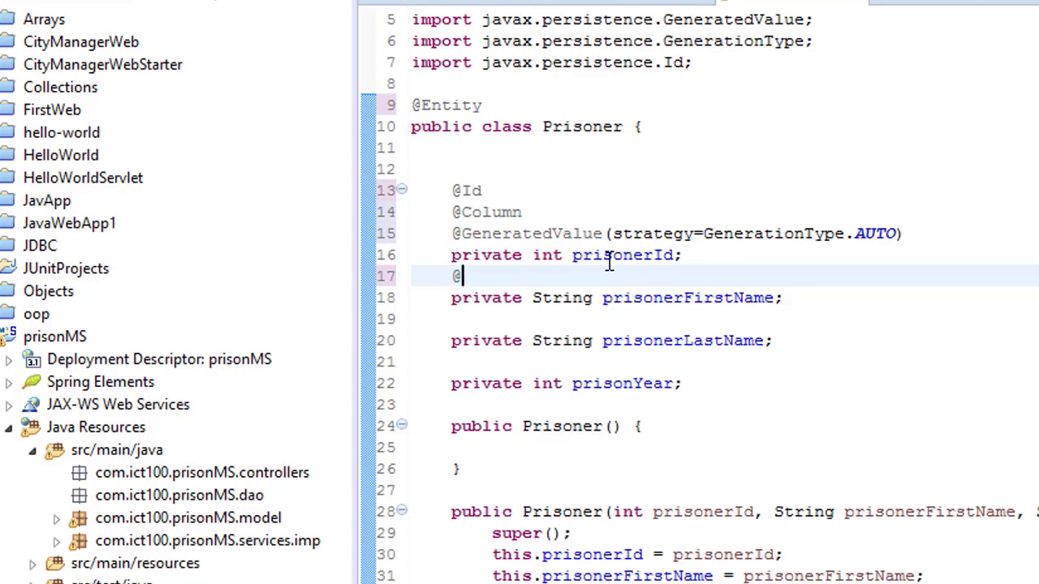
{"action": "type", "text": "o"}
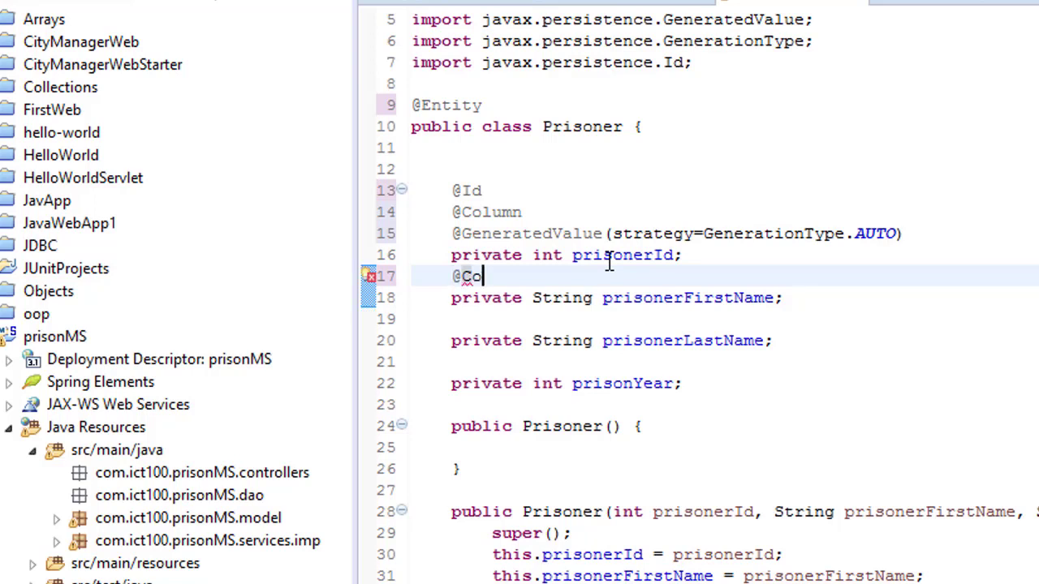
{"action": "type", "text": "lumn"}
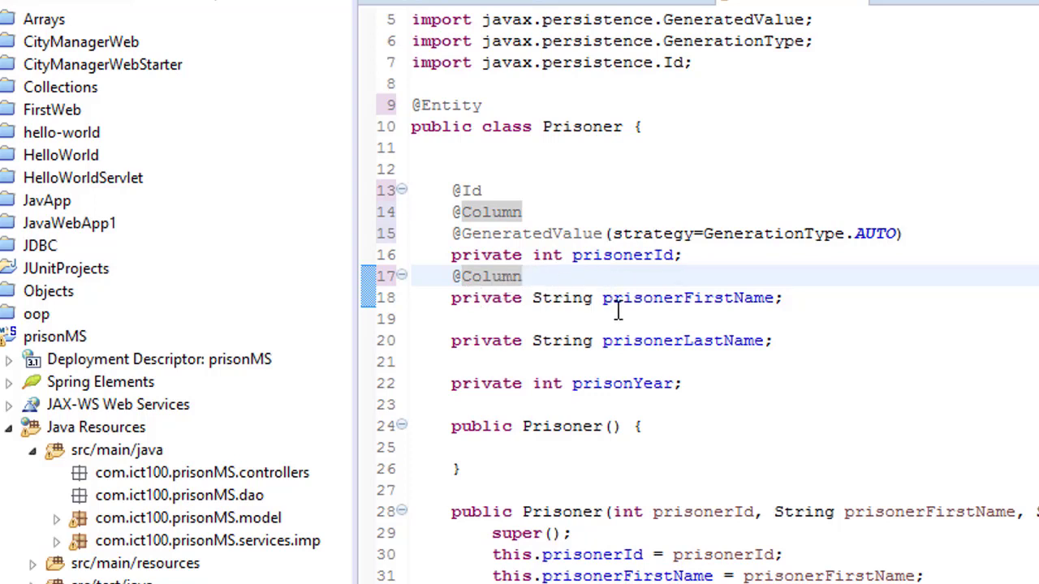
{"action": "left_click", "coordinate": [504, 321]}
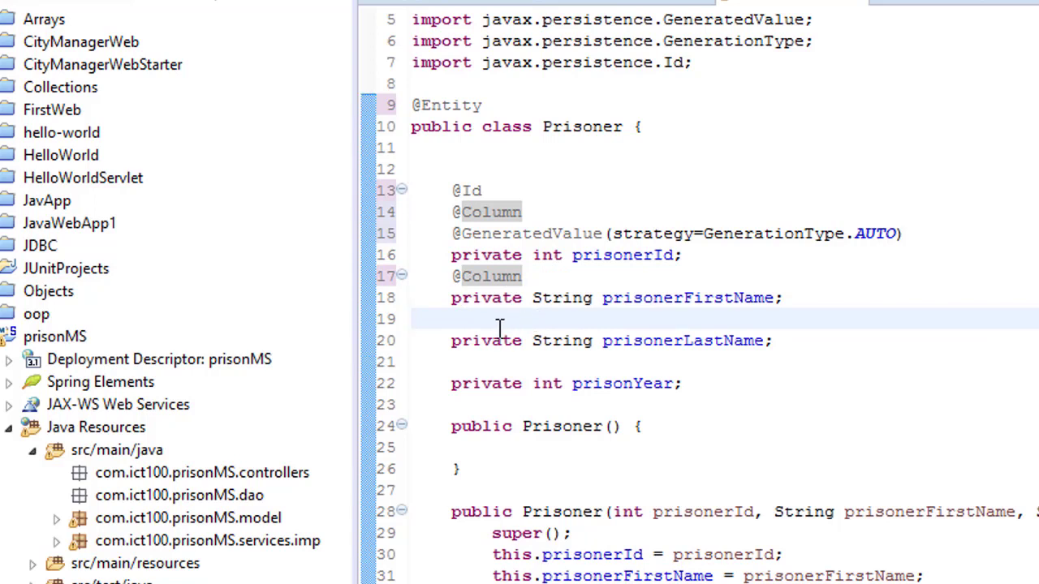
{"action": "key", "text": "Tab"}
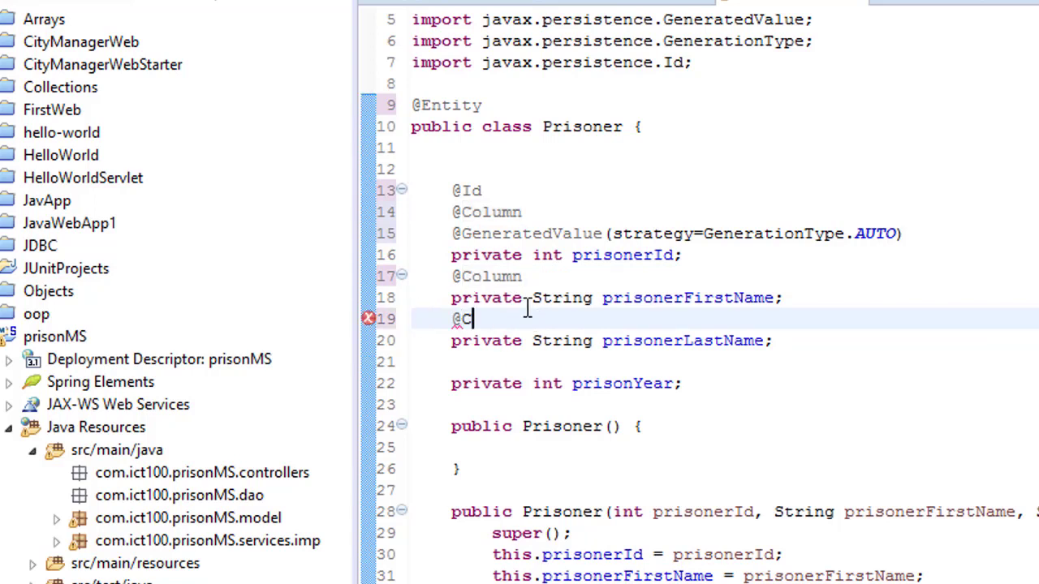
{"action": "type", "text": "olumn"}
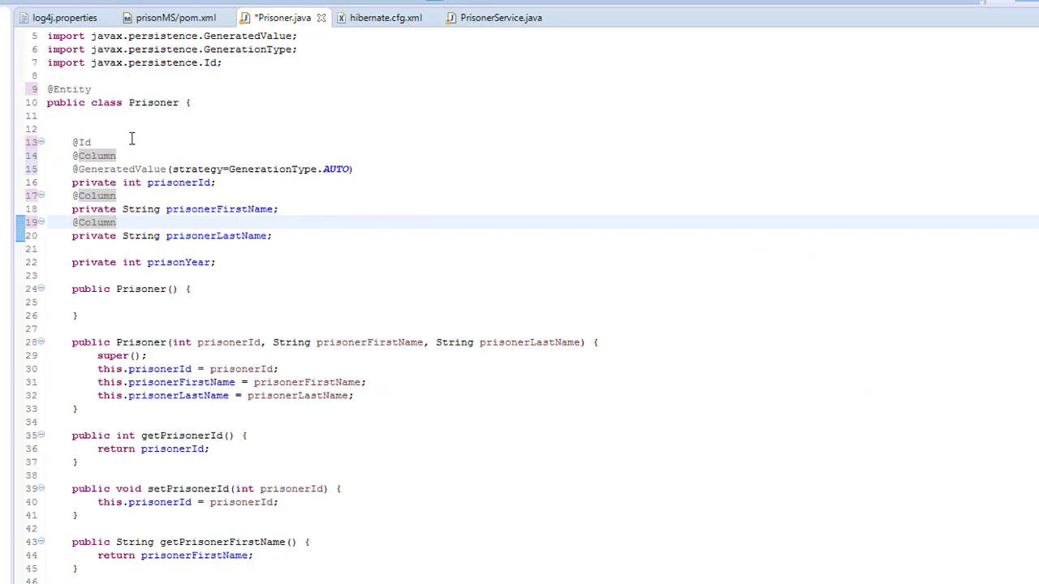
- Expand src/main/resources in Project Explorer and load hibernate.cfg.xml into the editor
{"action": "left_click", "coordinate": [382, 18]}
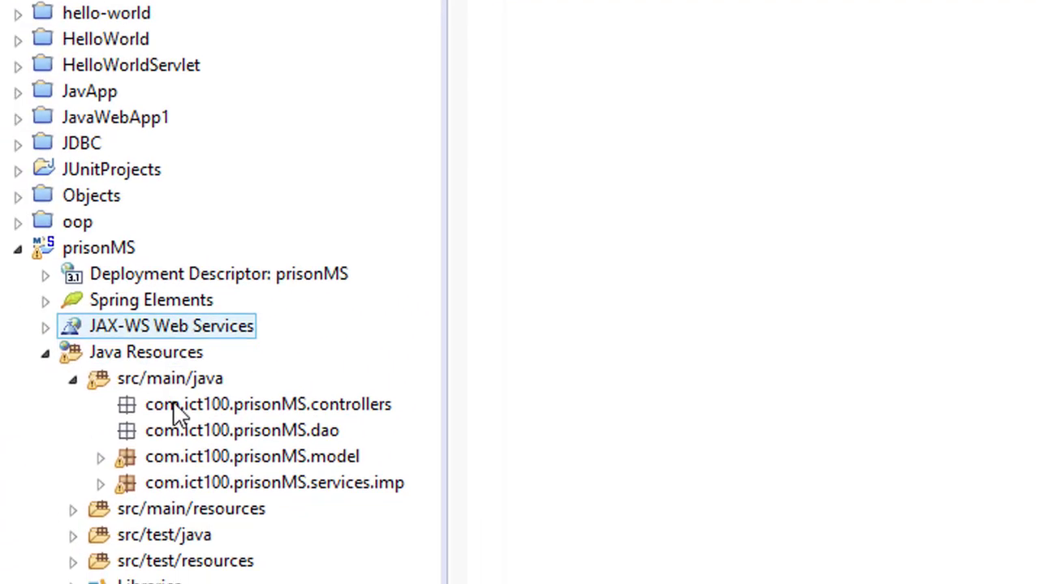
{"action": "left_click", "coordinate": [81, 505]}
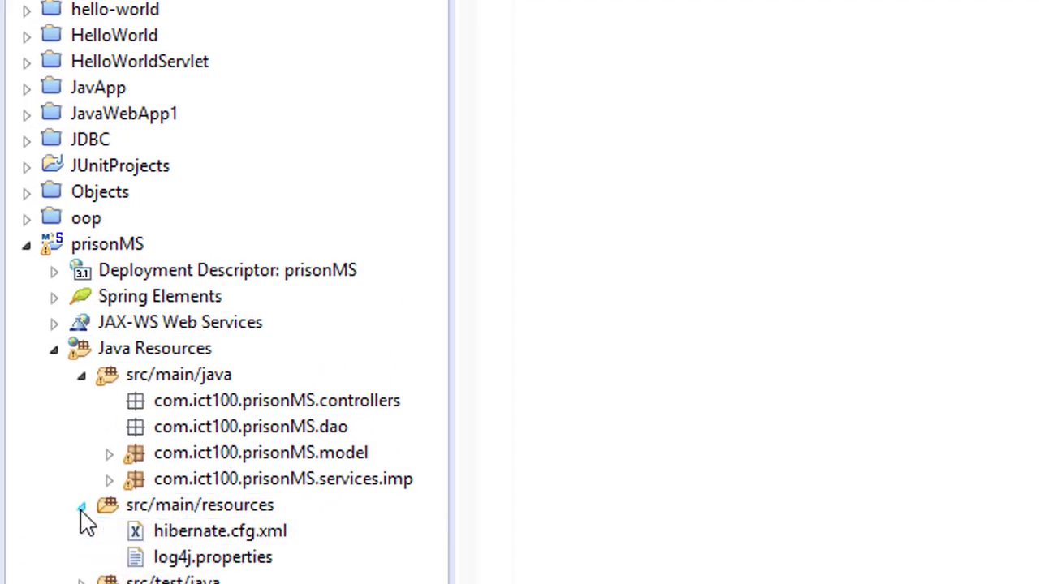
{"action": "left_click", "coordinate": [211, 557]}
{"action": "scroll", "coordinate": [211, 528], "scroll_direction": "down", "scroll_amount": 3}
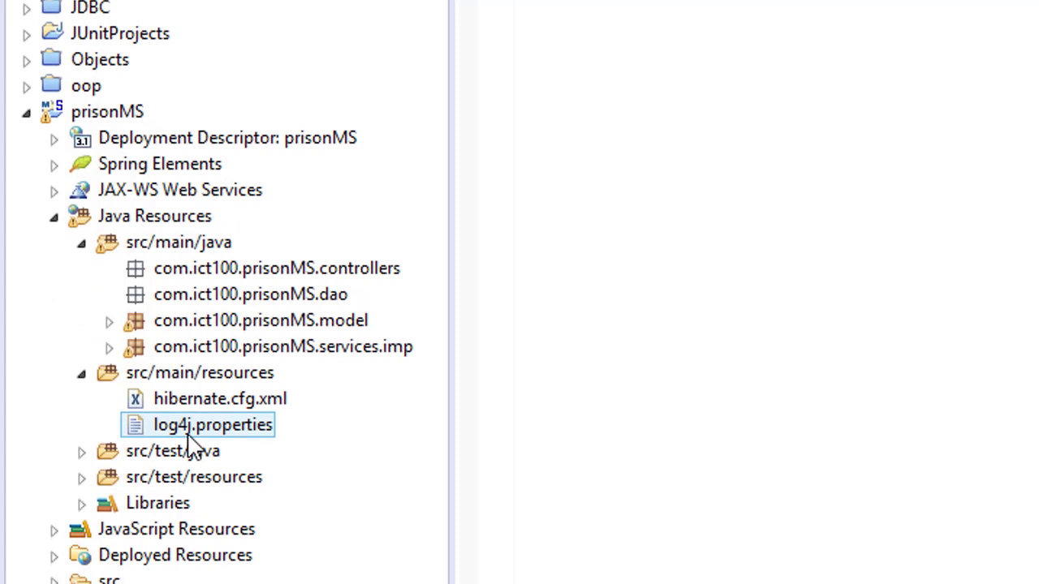
{"action": "left_click", "coordinate": [203, 406]}
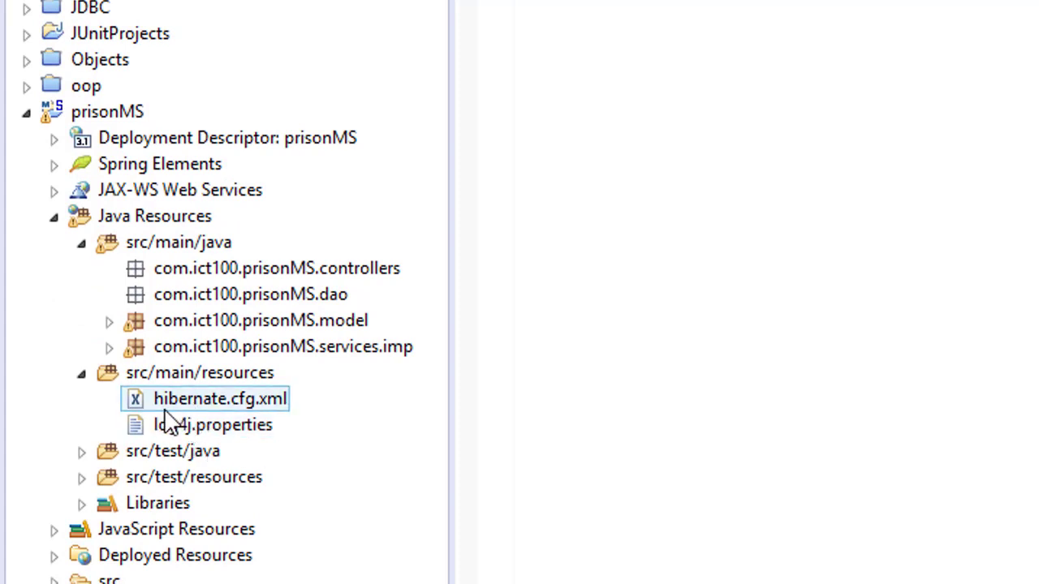
{"action": "double_click", "coordinate": [267, 399]}
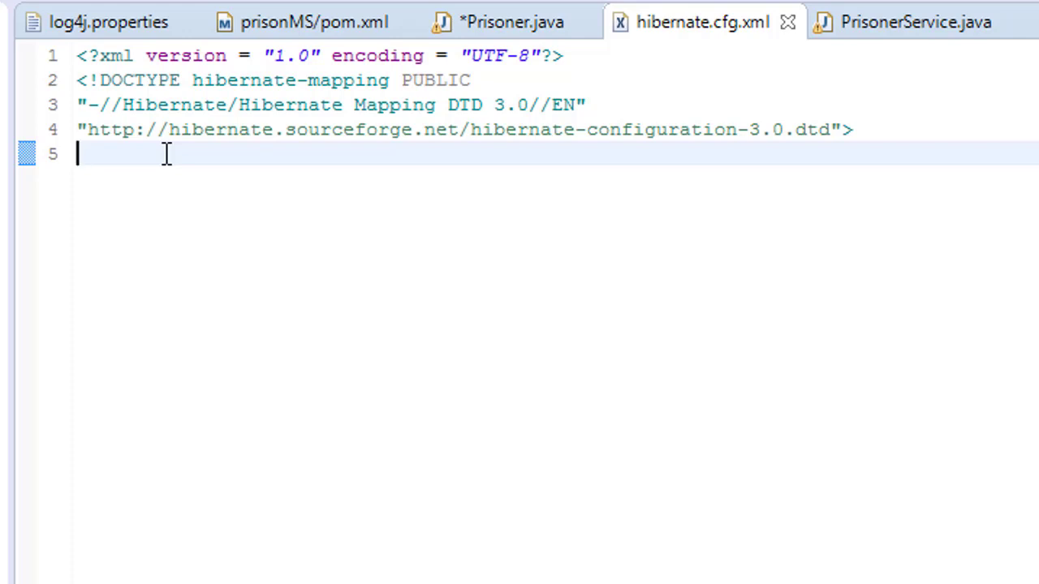
{"action": "type", "text": "<"}
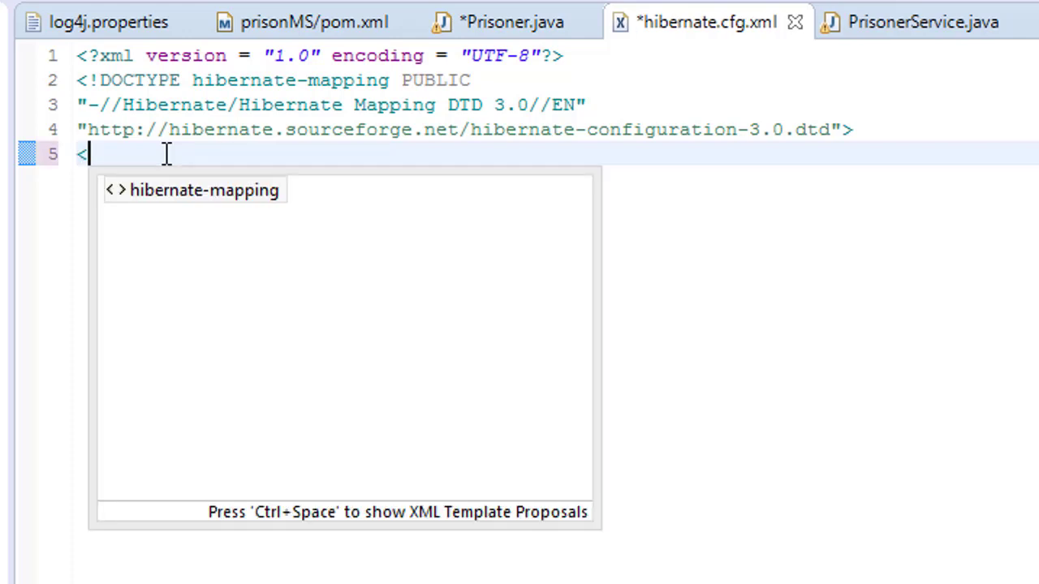
- Review the XML header and DOCTYPE lines, leaving the caret on line 5
{"action": "left_click_drag", "start_coordinate": [873, 130], "coordinate": [55, 61]}
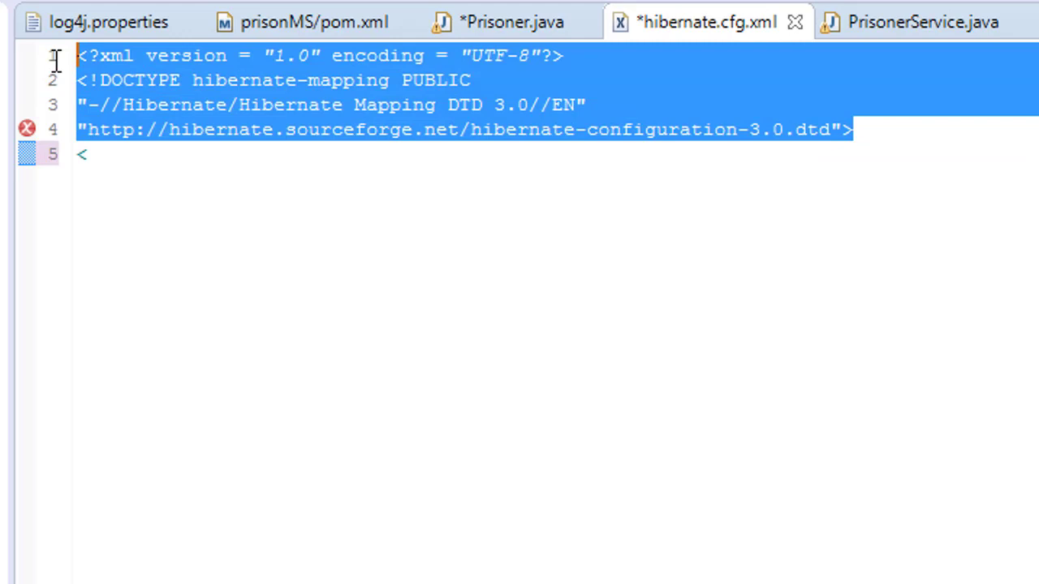
{"action": "left_click", "coordinate": [239, 104]}
{"action": "left_click", "coordinate": [142, 155]}
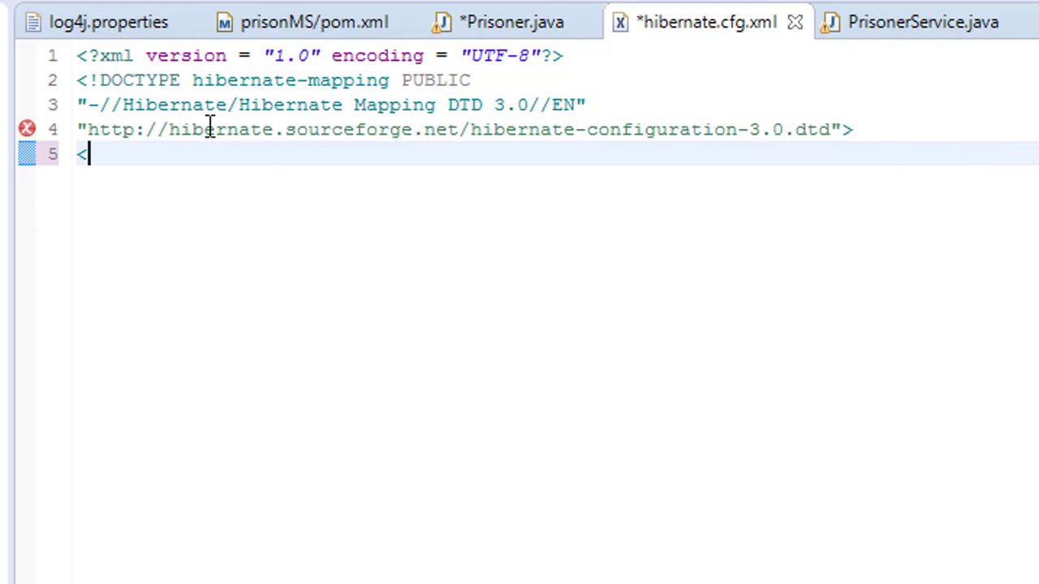
{"action": "left_click_drag", "start_coordinate": [872, 129], "coordinate": [47, 77]}
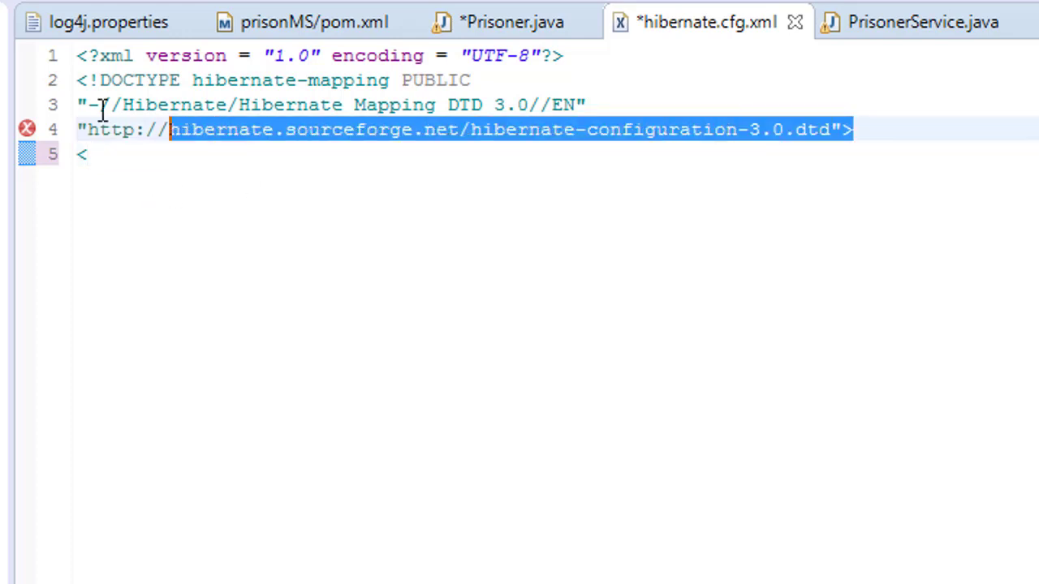
{"action": "left_click", "coordinate": [138, 155]}
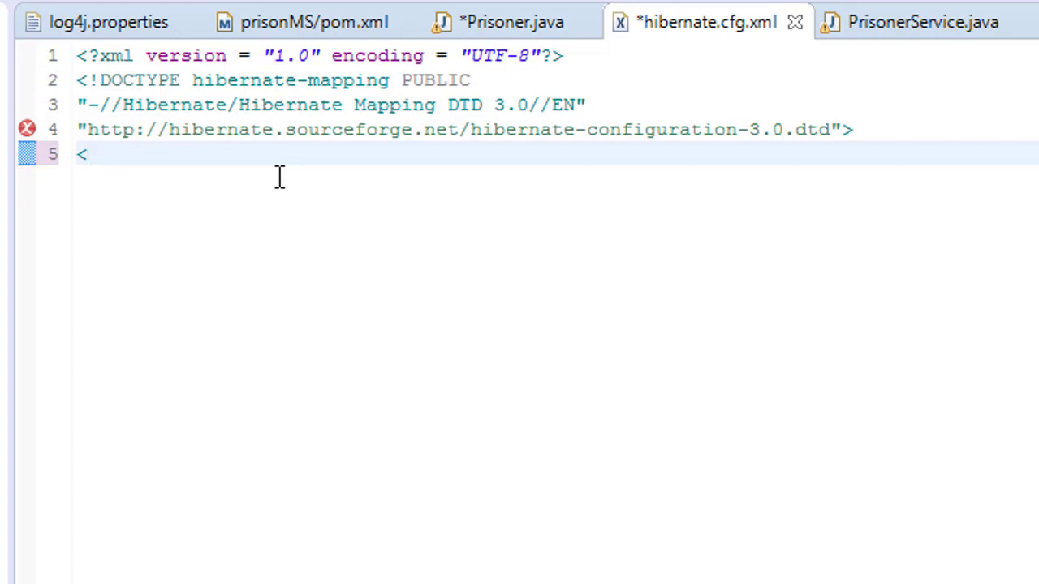
{"action": "type", "text": "hiber"}
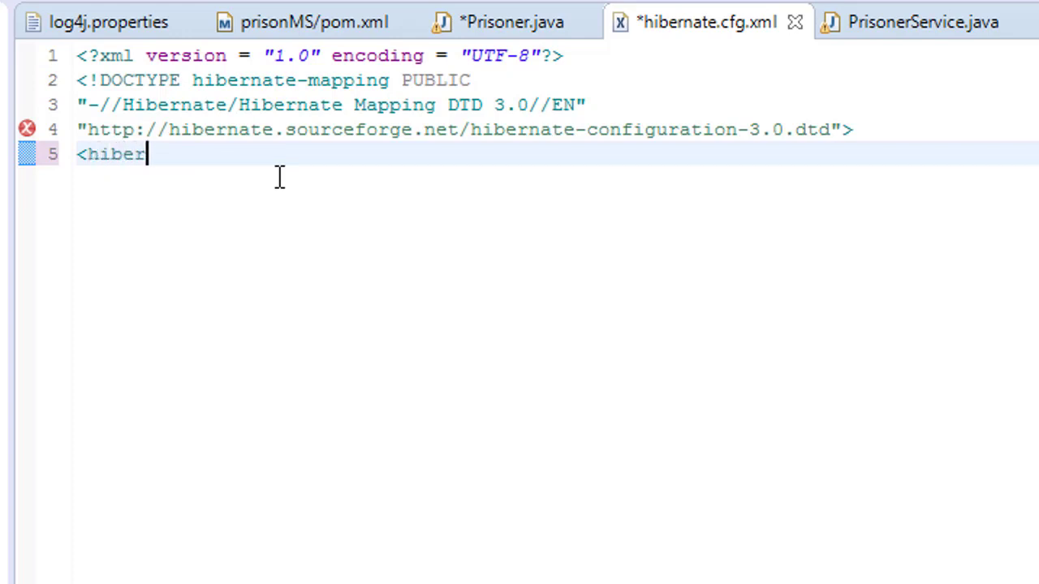
{"action": "type", "text": "nate"}
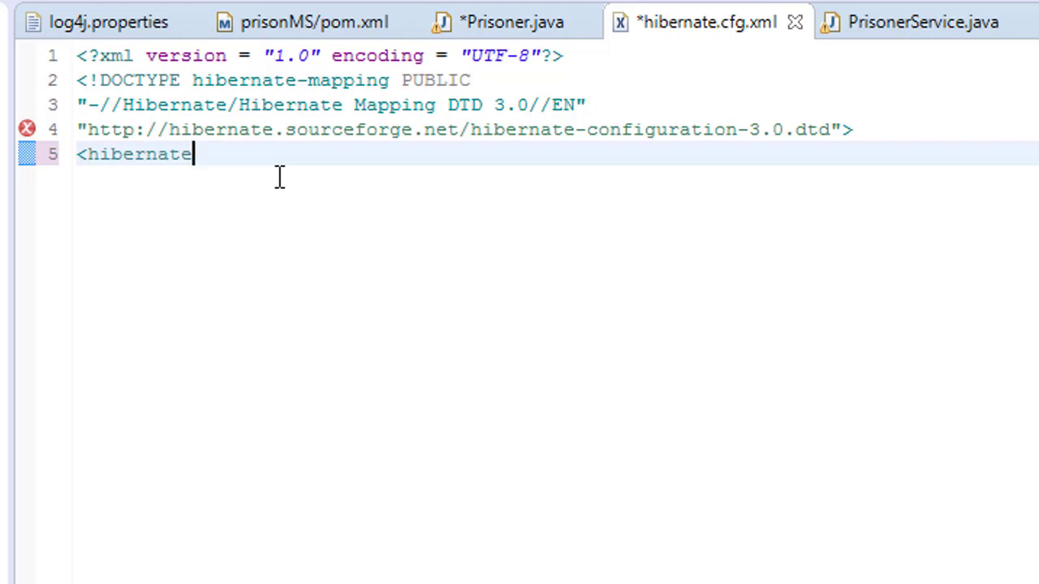
{"action": "type", "text": "-"}
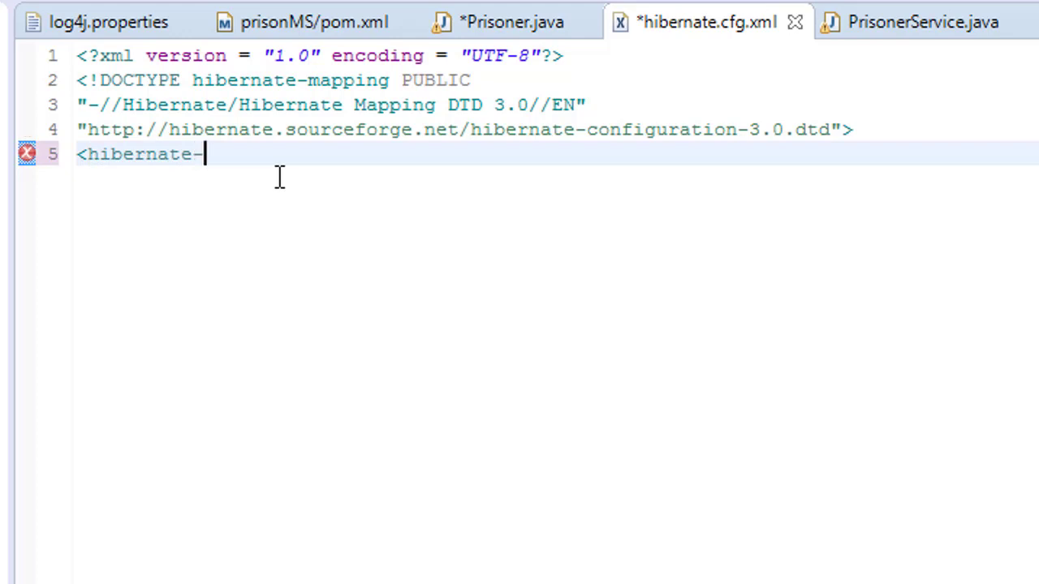
{"action": "type", "text": "configu"}
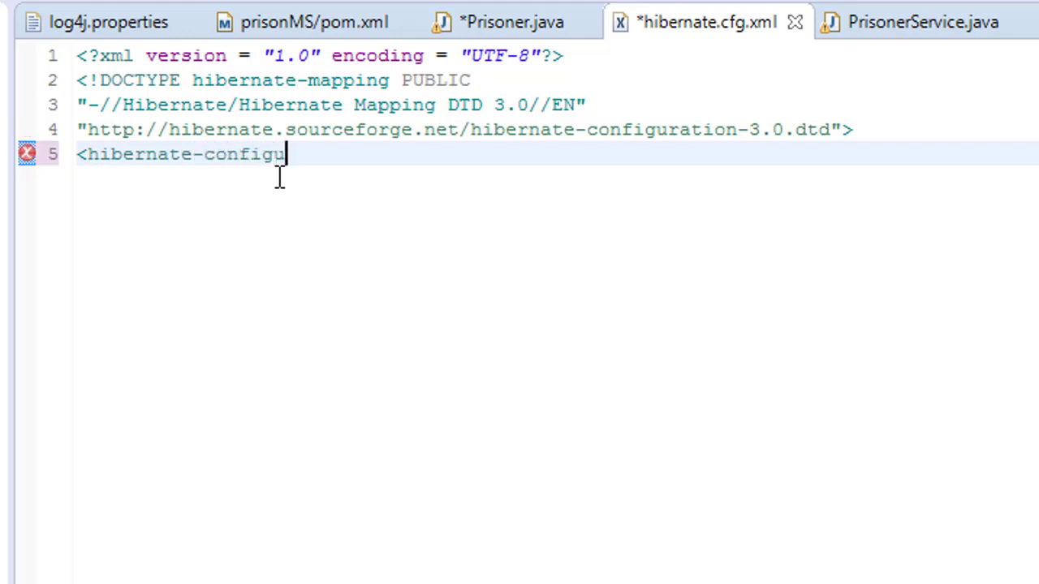
{"action": "type", "text": "ration"}
{"action": "type", "text": "></hibernate-configuration>"}
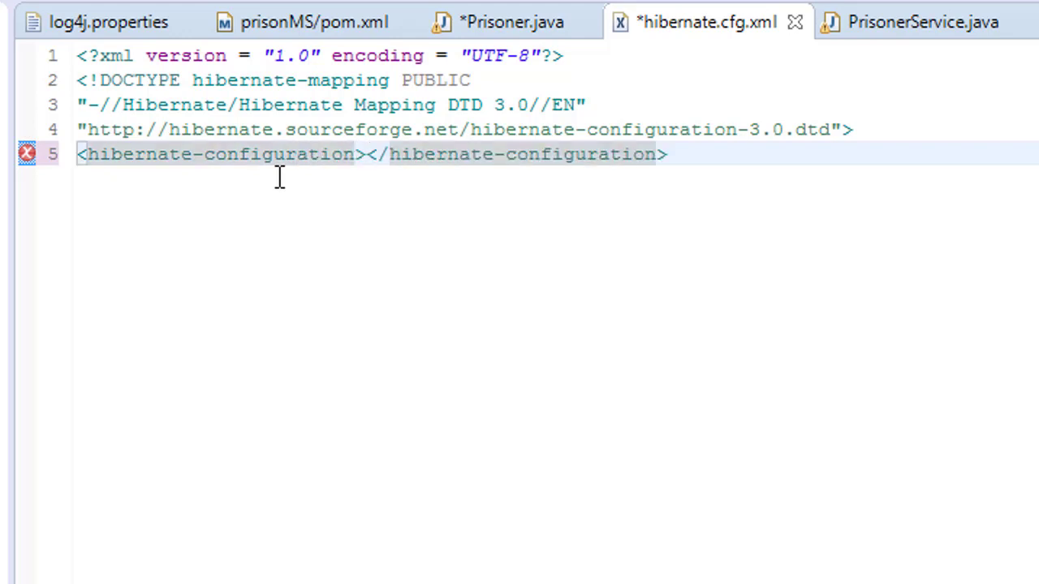
- Lay out the hibernate-configuration element with its closing tag on a separate line and a blank line inside
{"action": "key", "text": "Return"}
{"action": "left_click", "coordinate": [377, 215]}
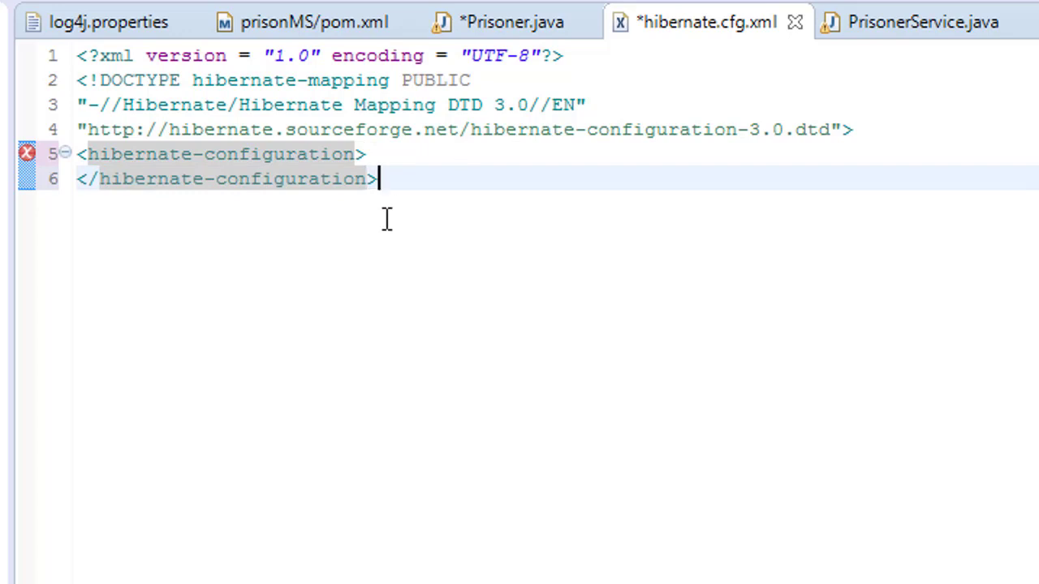
{"action": "left_click", "coordinate": [392, 156]}
{"action": "key", "text": "Return"}
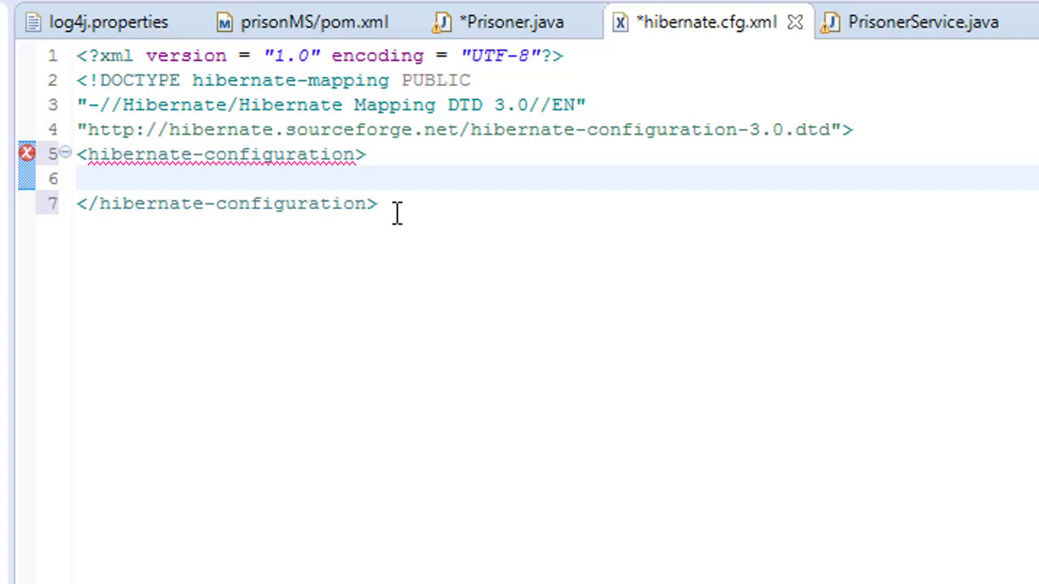
{"action": "type", "text": "<s"}
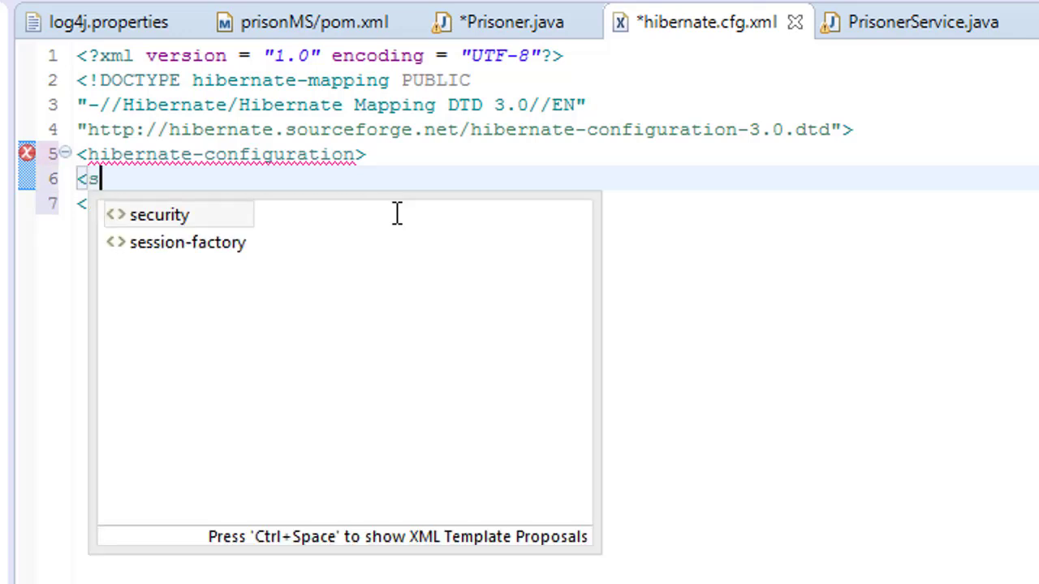
{"action": "type", "text": "e"}
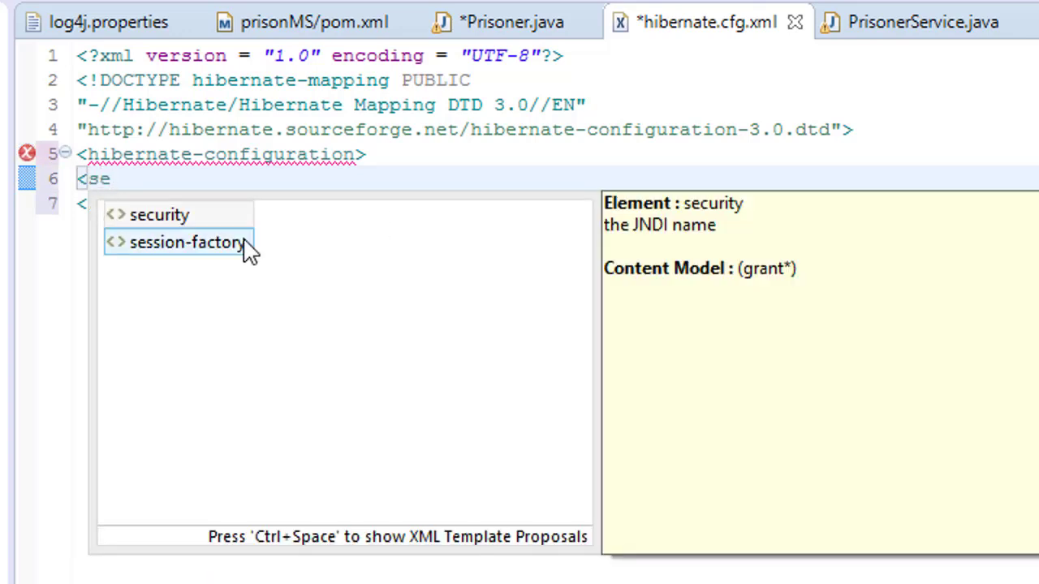
- Insert a session-factory element and begin a mapping class="com." entry inside it
{"action": "left_click", "coordinate": [243, 242]}
{"action": "double_click", "coordinate": [244, 242]}
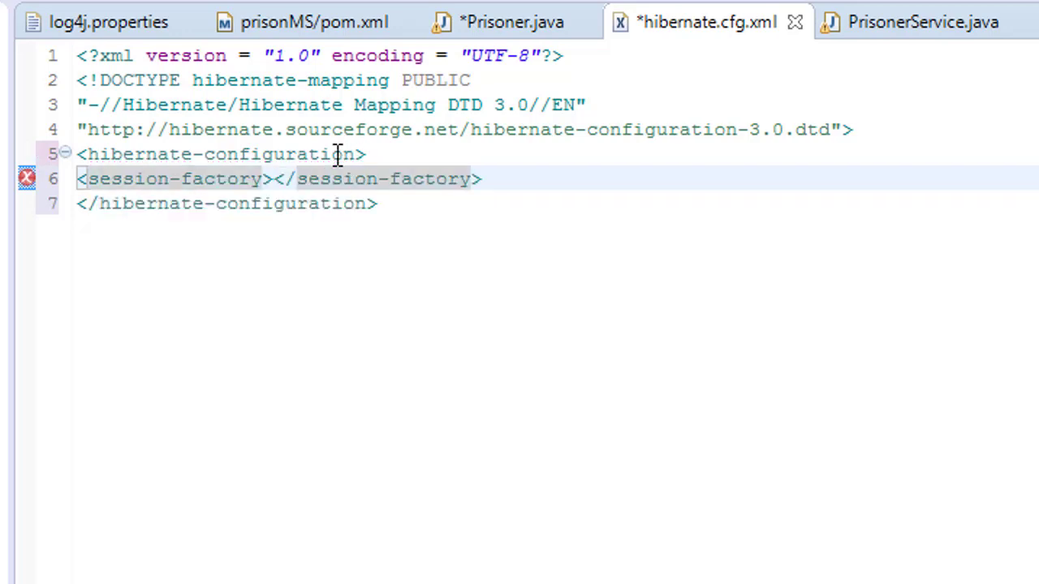
{"action": "key", "text": "Return"}
{"action": "key", "text": "Return"}
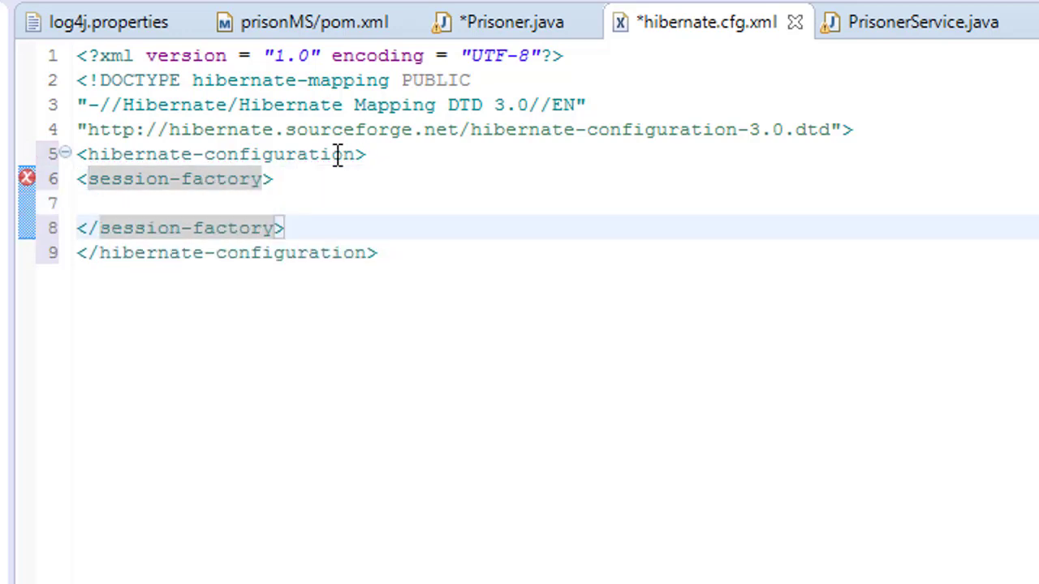
{"action": "left_click", "coordinate": [246, 204]}
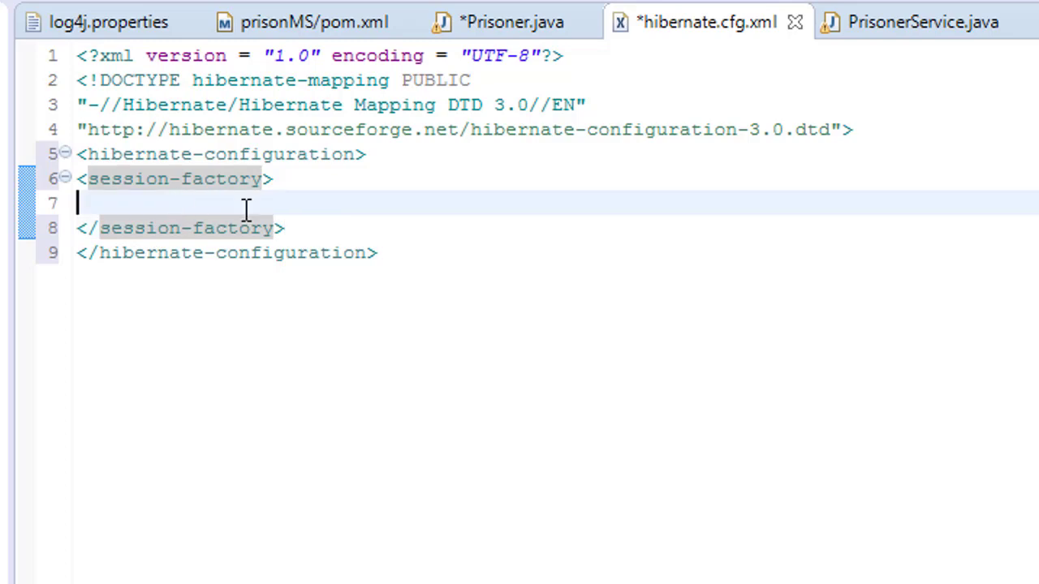
{"action": "type", "text": "<"}
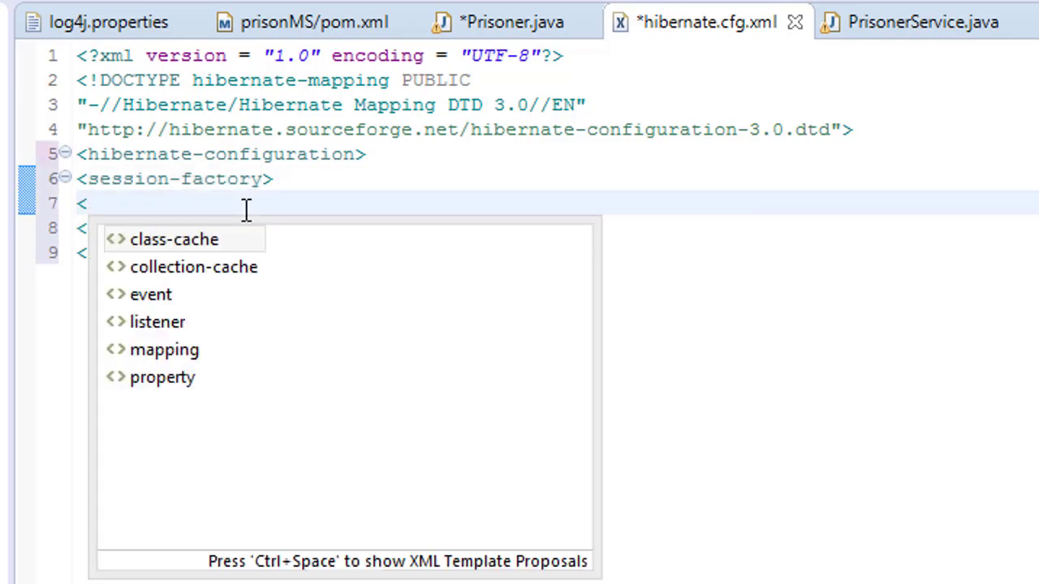
{"action": "left_click", "coordinate": [532, 23]}
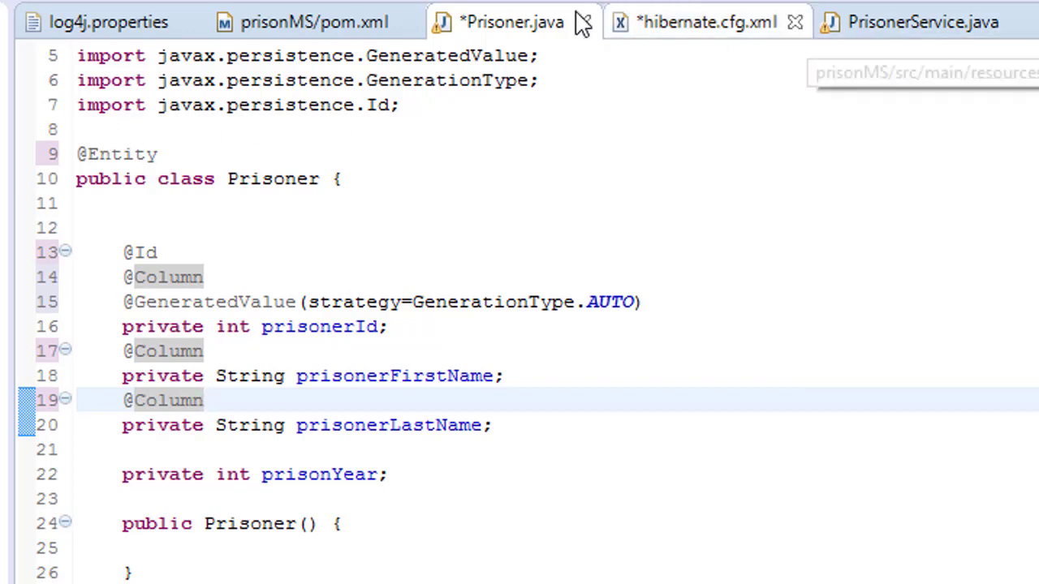
{"action": "left_click", "coordinate": [698, 23]}
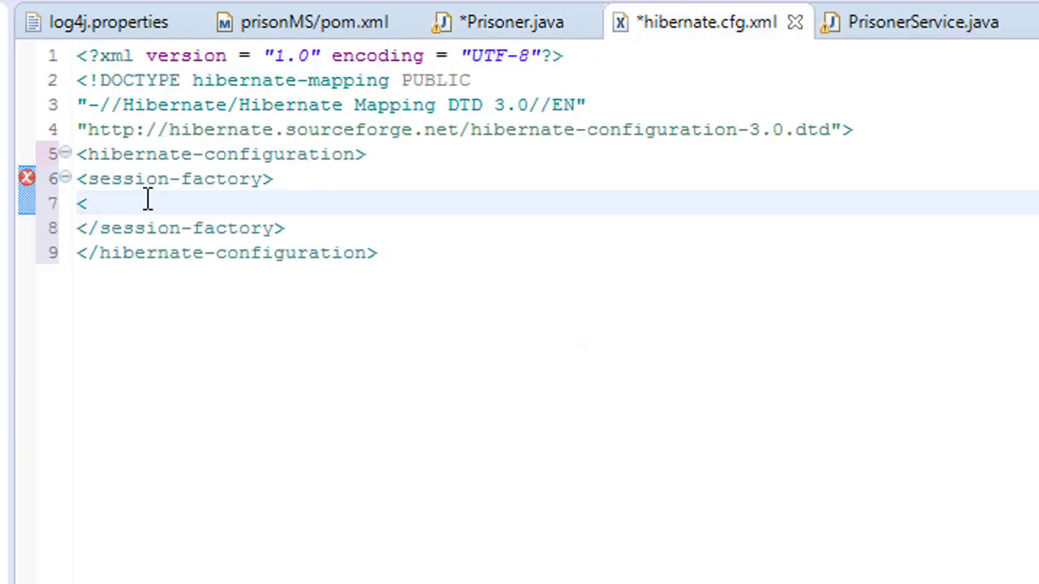
{"action": "type", "text": "m"}
{"action": "key", "text": "BackSpace"}
{"action": "type", "text": "mapping"}
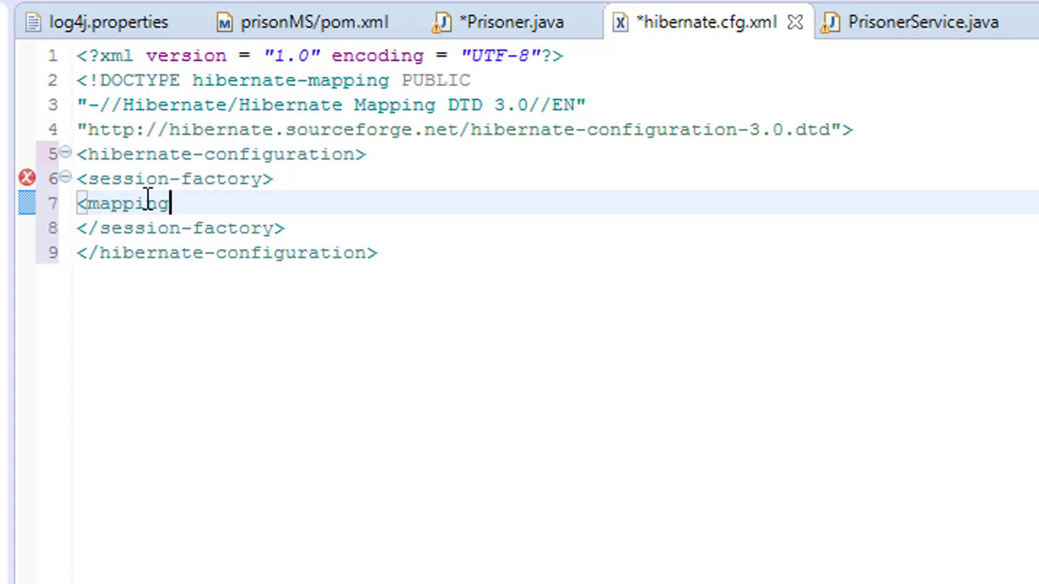
{"action": "type", "text": " class "}
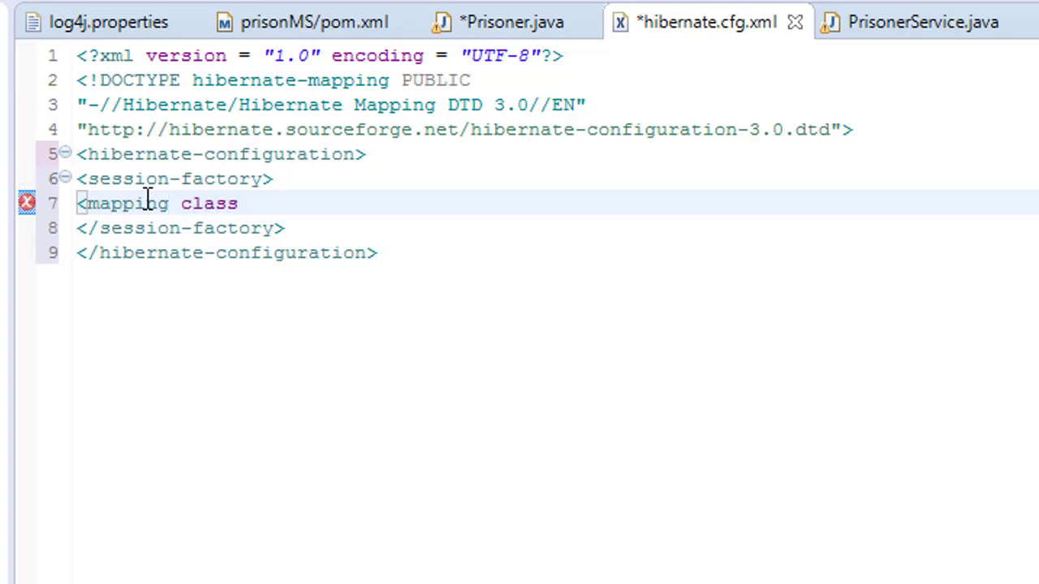
{"action": "type", "text": "="}
{"action": "type", "text": " \""}
{"action": "type", "text": "com."}
- Replace the "com." value with the copied qualified name of Prisoner.java from the model package
{"action": "mouse_move", "coordinate": [339, 204]}
{"action": "left_mouse_down"}
{"action": "mouse_move", "coordinate": [279, 205]}
{"action": "mouse_move", "coordinate": [290, 204]}
{"action": "left_mouse_up"}
{"action": "key", "text": "BackSpace"}
{"action": "key", "text": "BackSpace"}
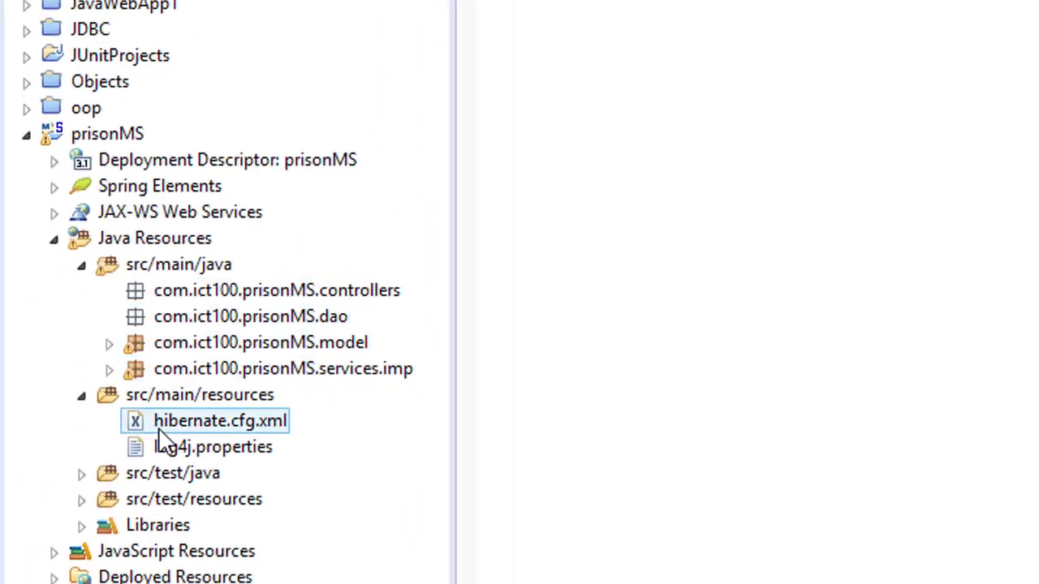
{"action": "left_click", "coordinate": [110, 343]}
{"action": "right_click", "coordinate": [238, 368]}
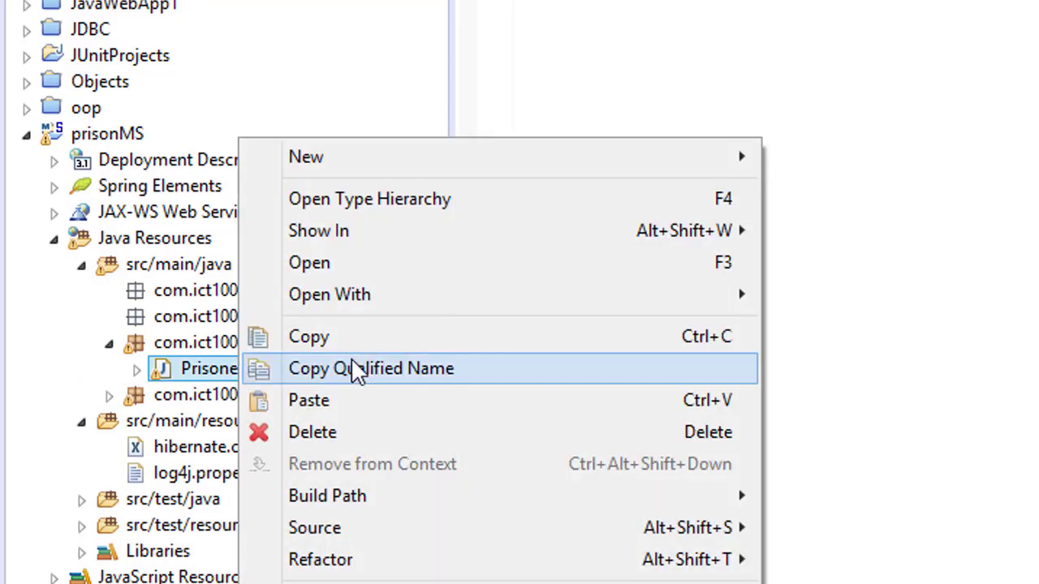
{"action": "left_click", "coordinate": [414, 375]}
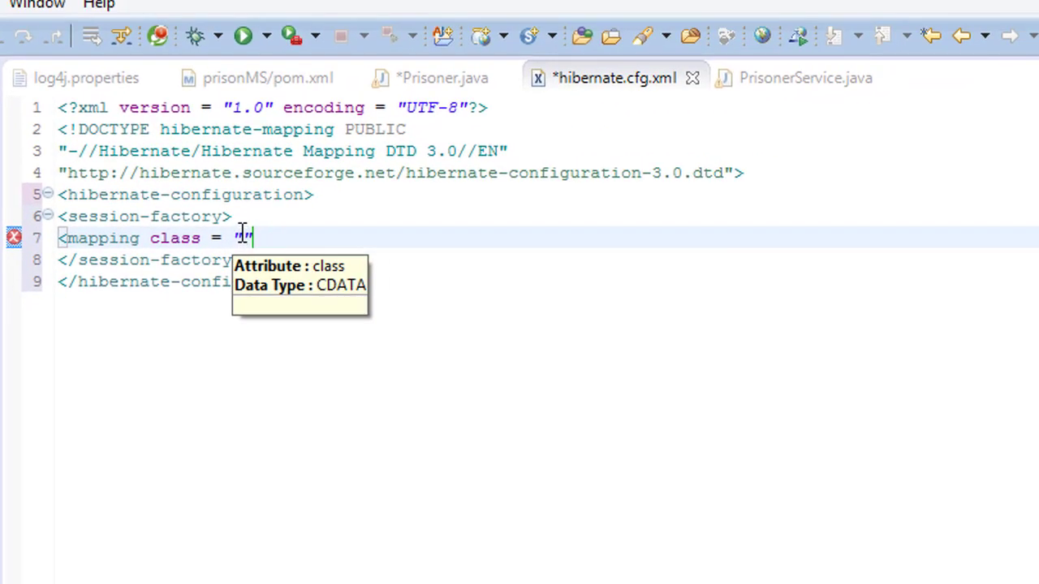
{"action": "right_click", "coordinate": [245, 235]}
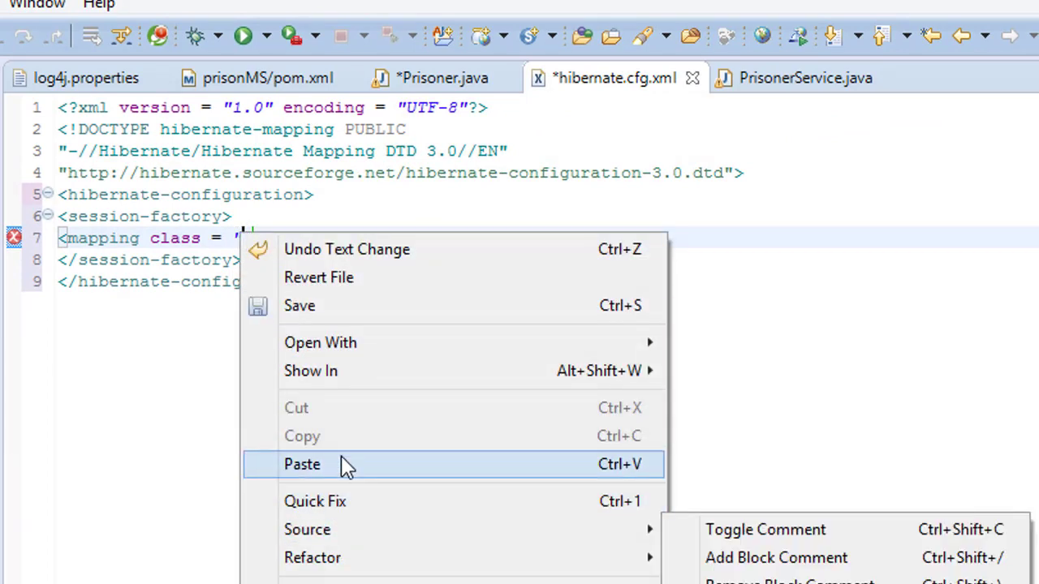
{"action": "left_click", "coordinate": [337, 464]}
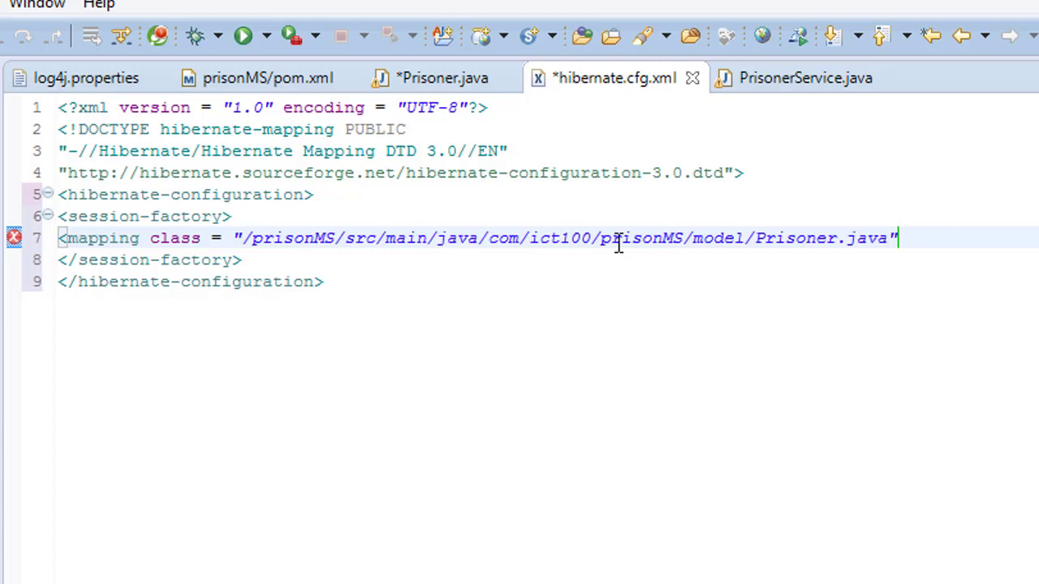
- Strip the /prisonMS/src/main/java/ prefix and the .java extension from the mapping class value
{"action": "left_click_drag", "start_coordinate": [489, 238], "coordinate": [246, 237]}
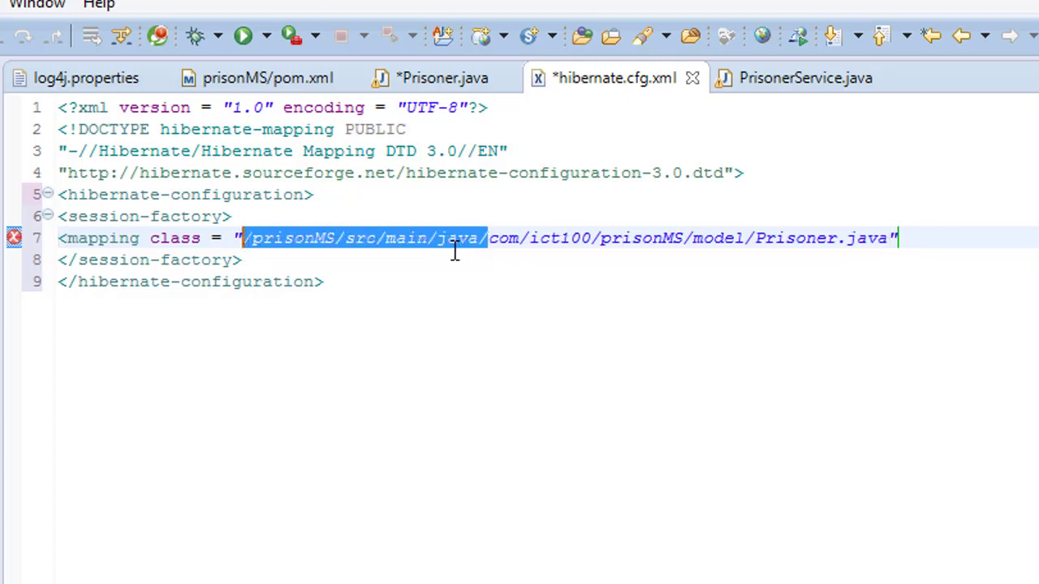
{"action": "key", "text": "Delete"}
{"action": "left_click", "coordinate": [643, 237]}
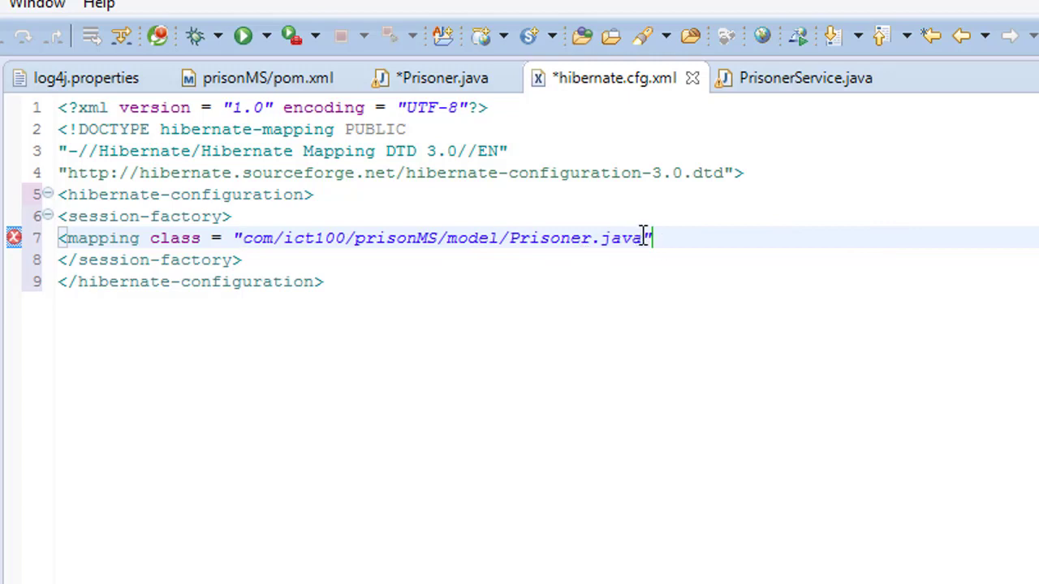
{"action": "left_click_drag", "start_coordinate": [644, 238], "coordinate": [597, 238]}
{"action": "key", "text": "Delete"}
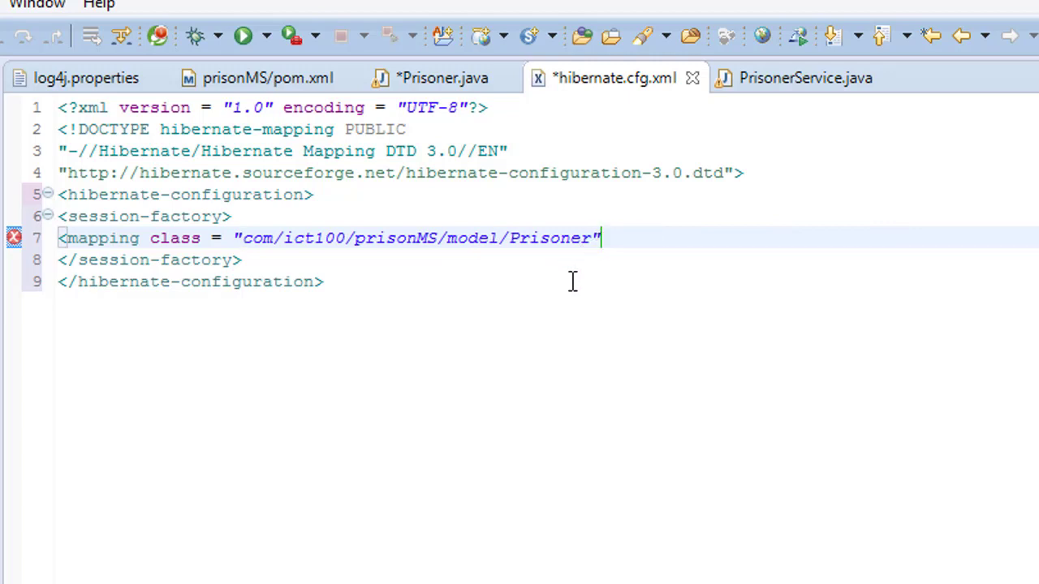
- Replace the remaining slashes with dots to form com.ict100.prisonMS.model.Prisoner
{"action": "left_click_drag", "start_coordinate": [505, 238], "coordinate": [498, 238]}
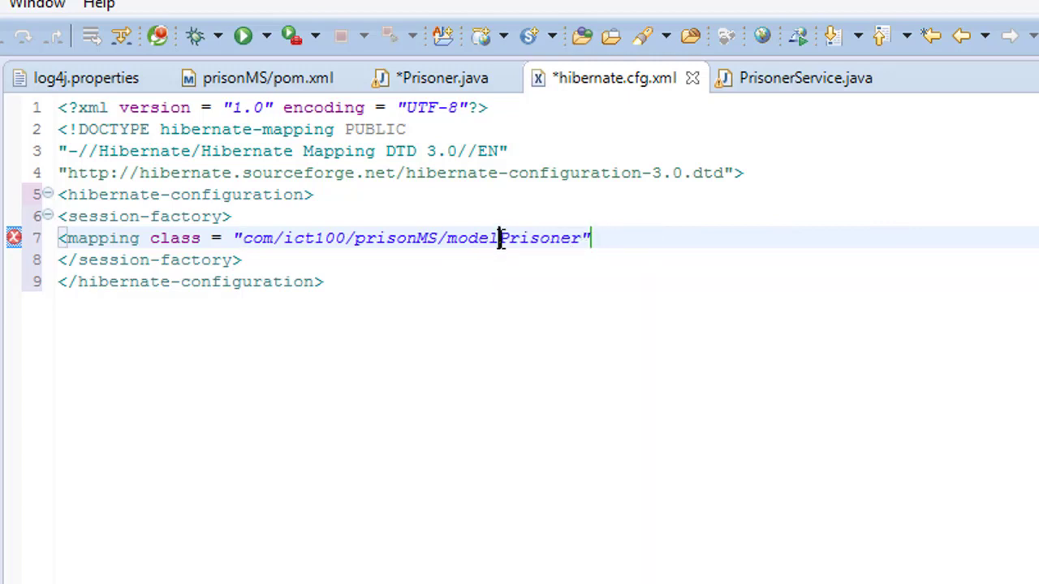
{"action": "type", "text": "."}
{"action": "key", "text": "BackSpace"}
{"action": "type", "text": "."}
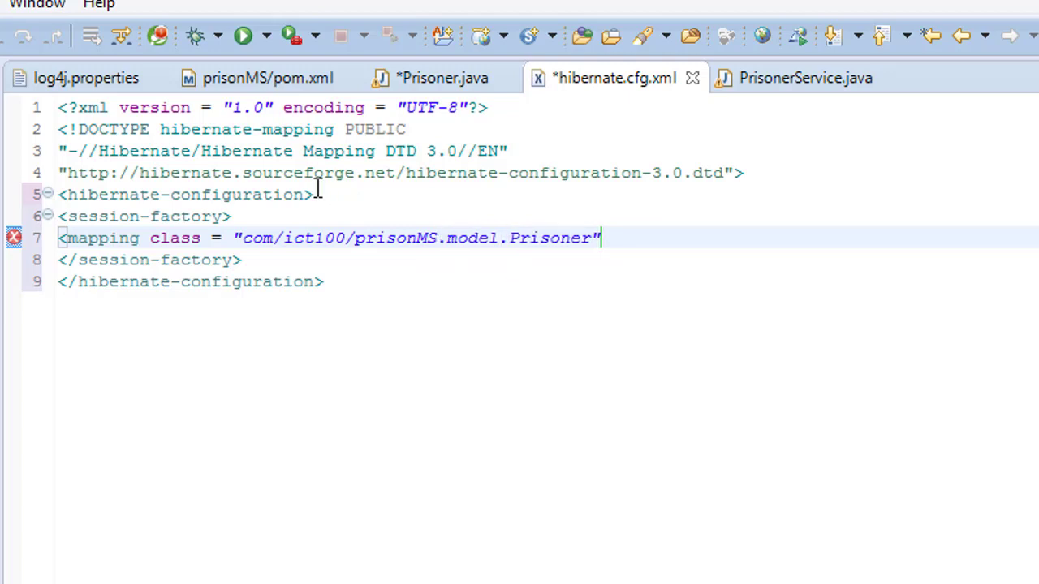
{"action": "left_click", "coordinate": [356, 238]}
{"action": "key", "text": "BackSpace"}
{"action": "type", "text": "."}
{"action": "left_click", "coordinate": [288, 237]}
{"action": "key", "text": "BackSpace"}
{"action": "type", "text": "."}
{"action": "type", "text": "/"}
{"action": "type", "text": ">"}
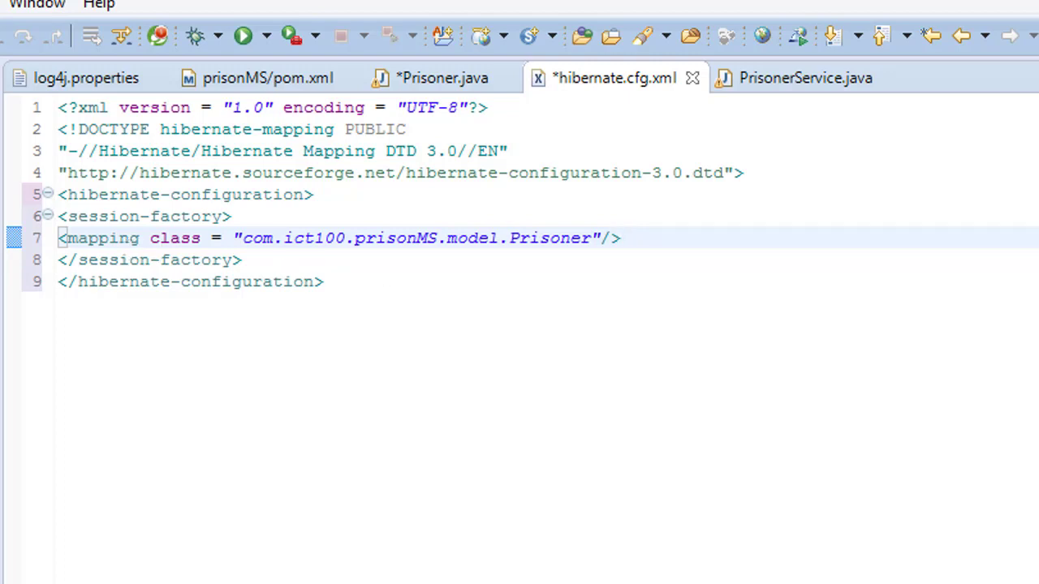
- Save all files, review the annotated Prisoner entity fields, then return to hibernate.cfg.xml
{"action": "key", "text": "ctrl+shift+s"}
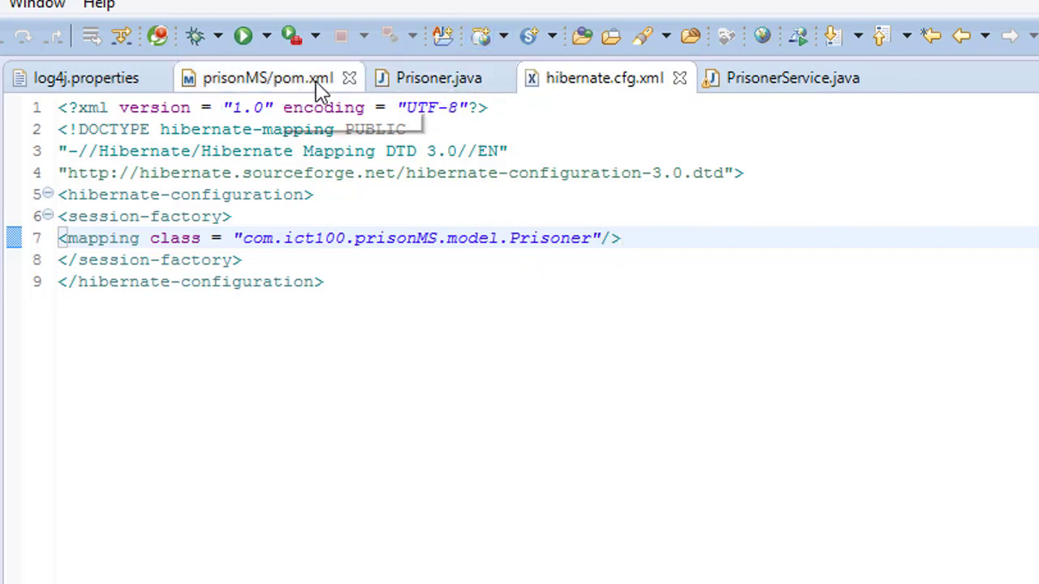
{"action": "left_click", "coordinate": [435, 77]}
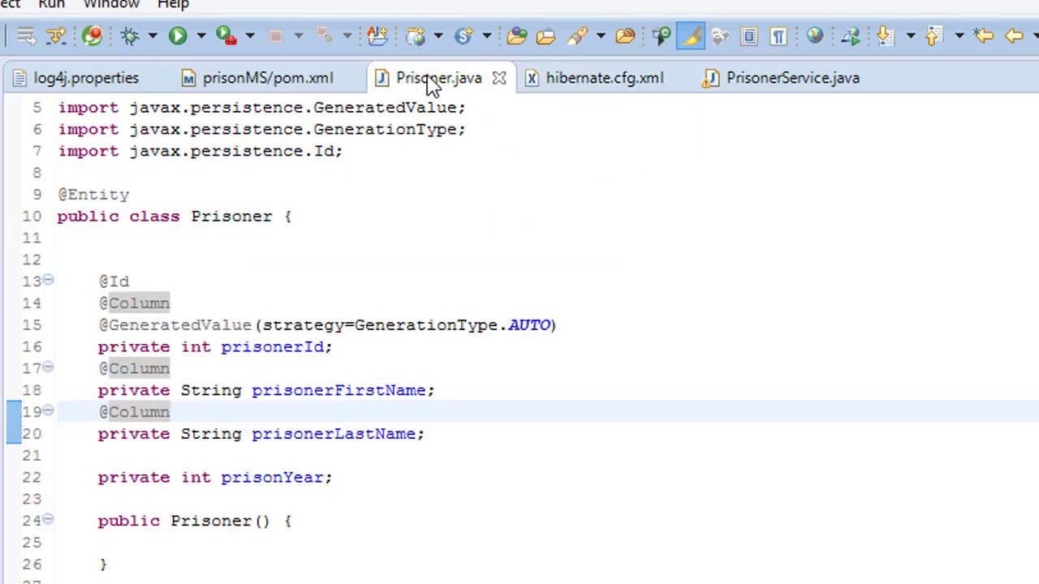
{"action": "left_click", "coordinate": [180, 413]}
{"action": "left_click_drag", "start_coordinate": [59, 195], "coordinate": [225, 499]}
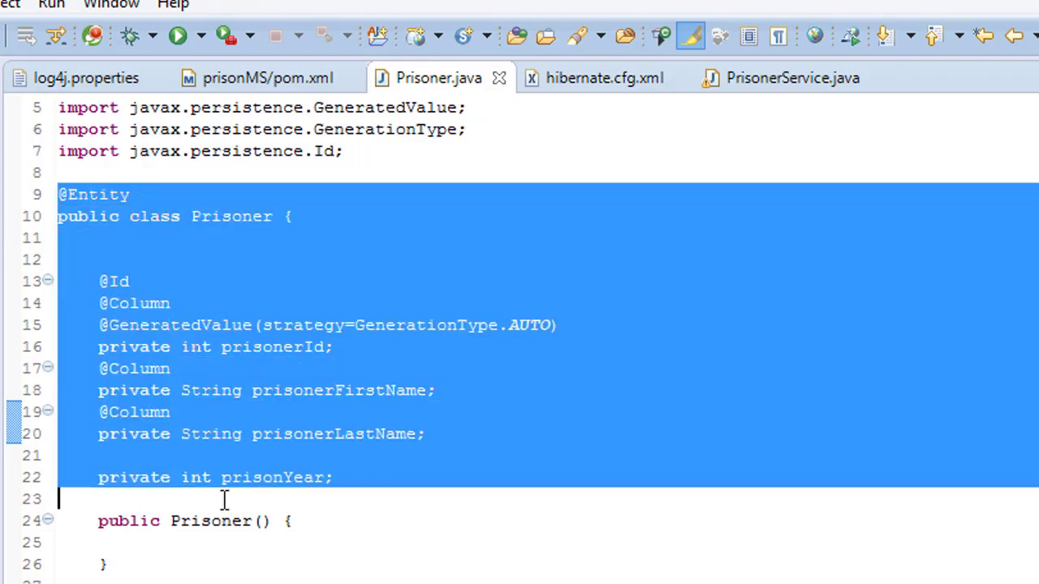
{"action": "left_click", "coordinate": [600, 78]}
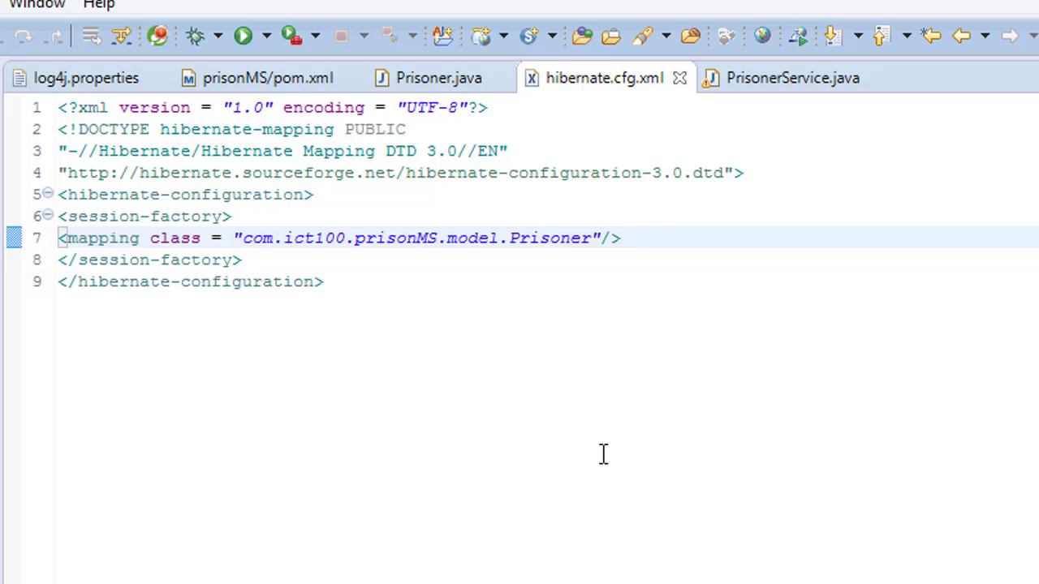